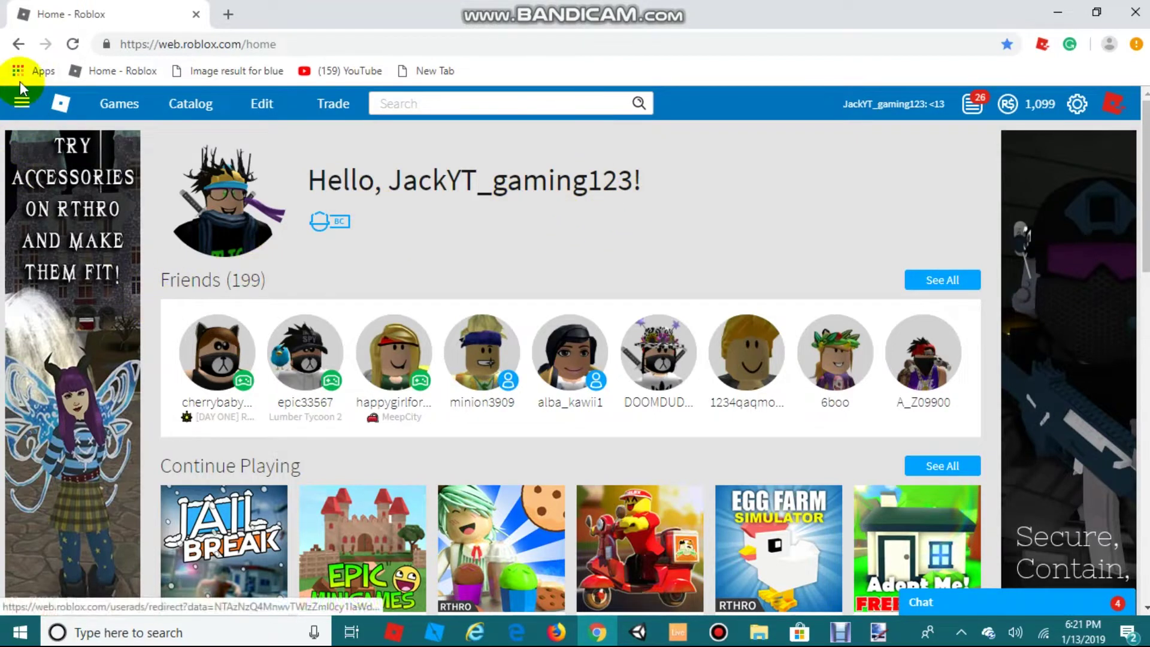
- Open the account's avatar page and check the running recording in Bandicam
left_click(22, 103)
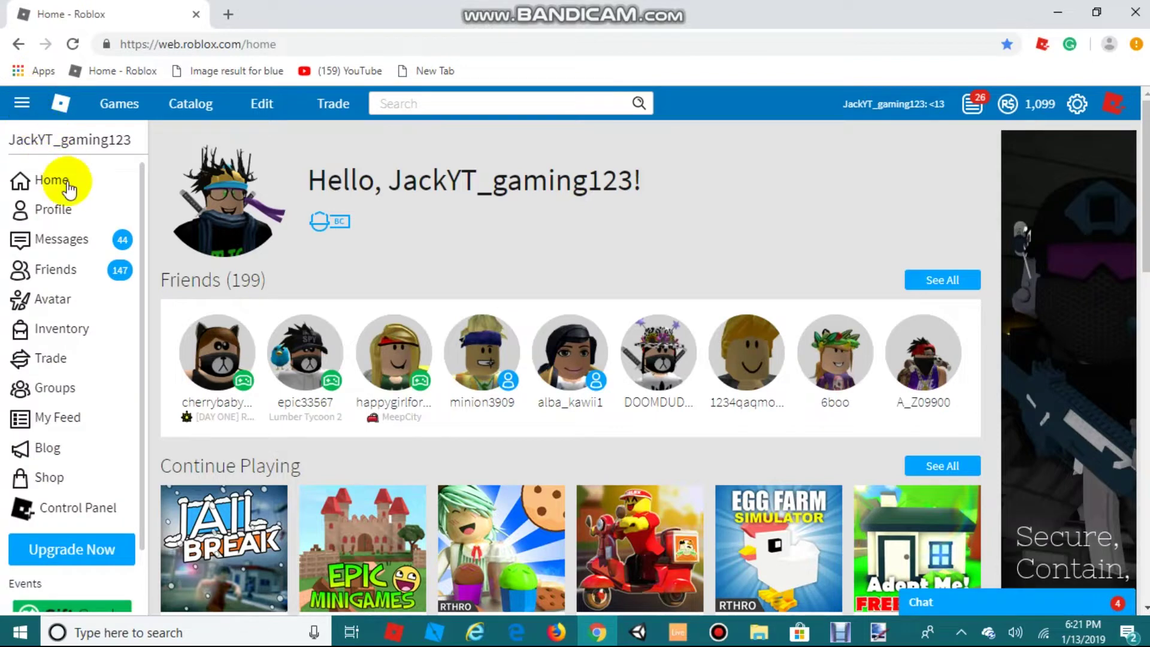
left_click(38, 302)
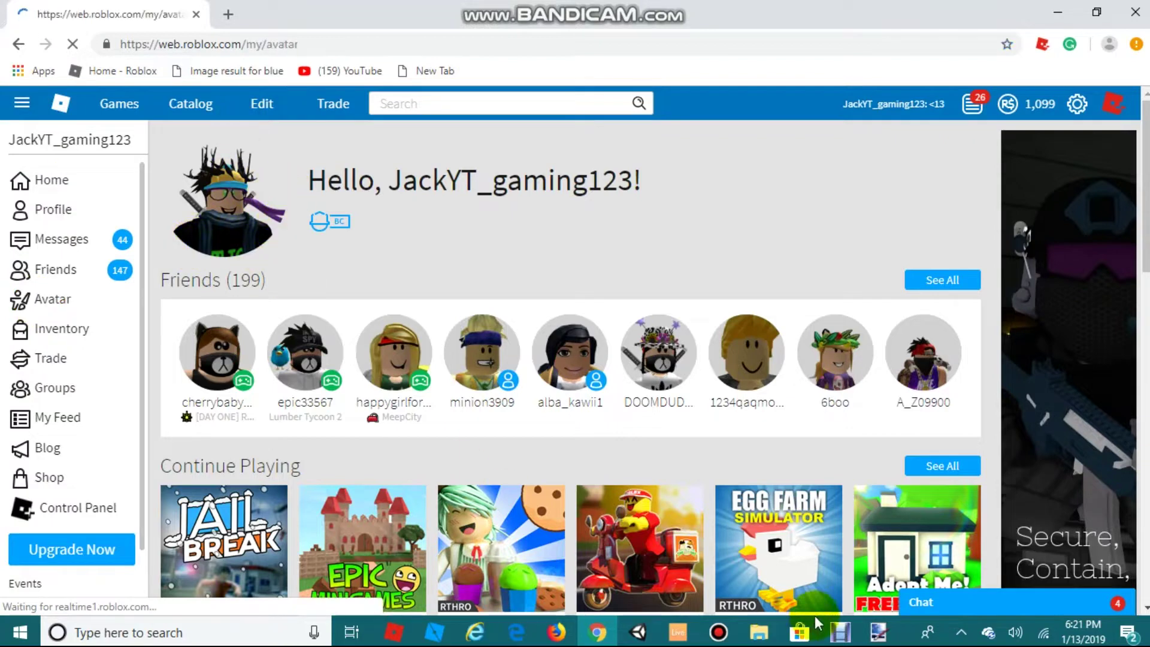
left_click(719, 632)
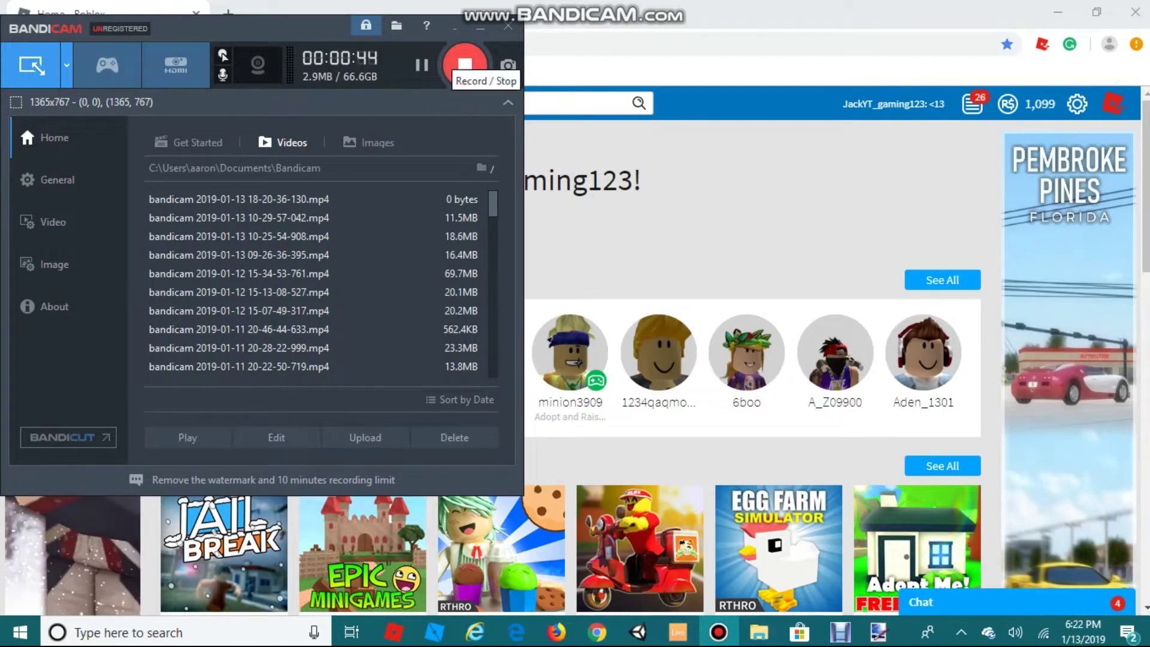
left_click(479, 27)
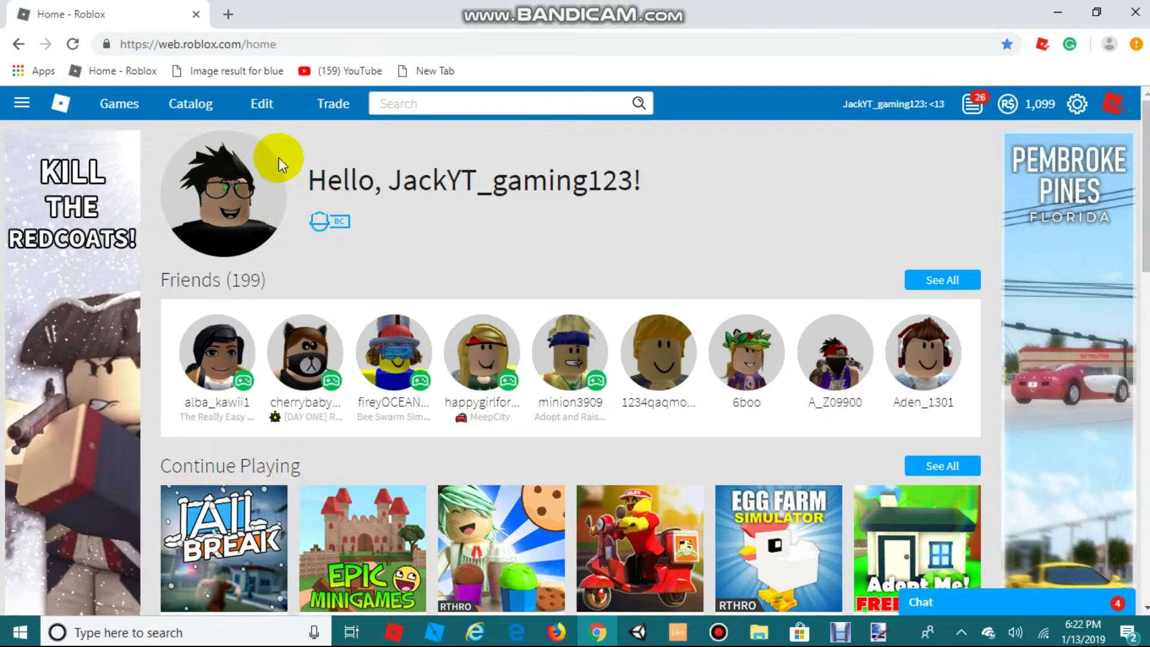
- Find the game "the flag battle" among the account's created games and open it for editing in Roblox Studio
left_click(257, 104)
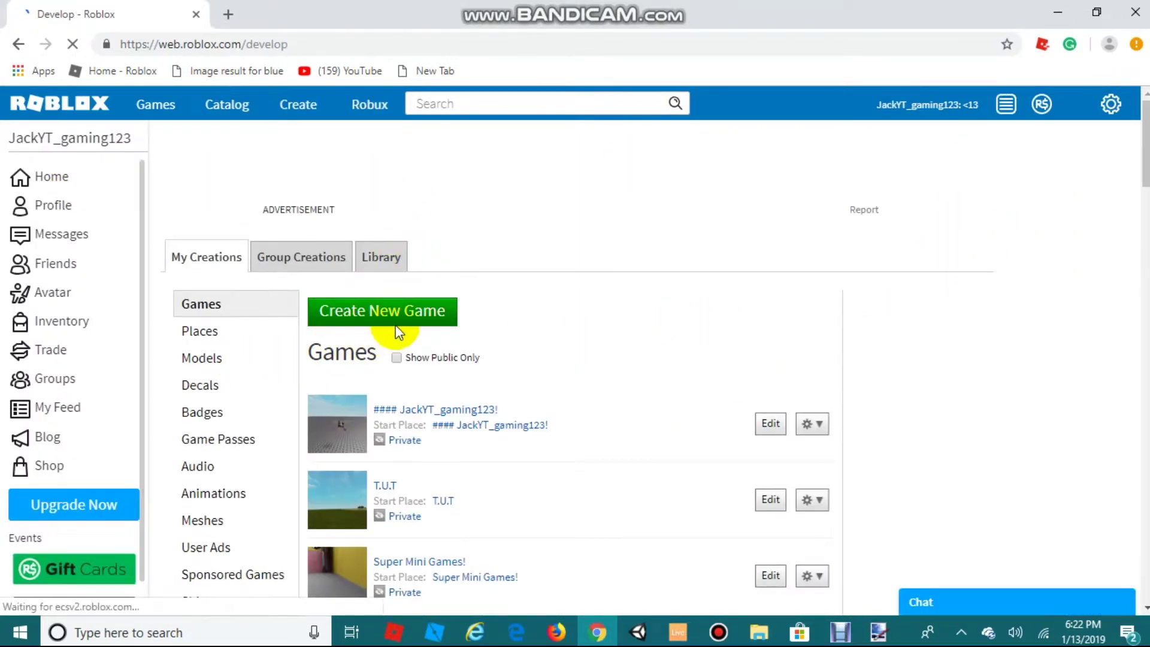
scroll(418, 454, "down", 6)
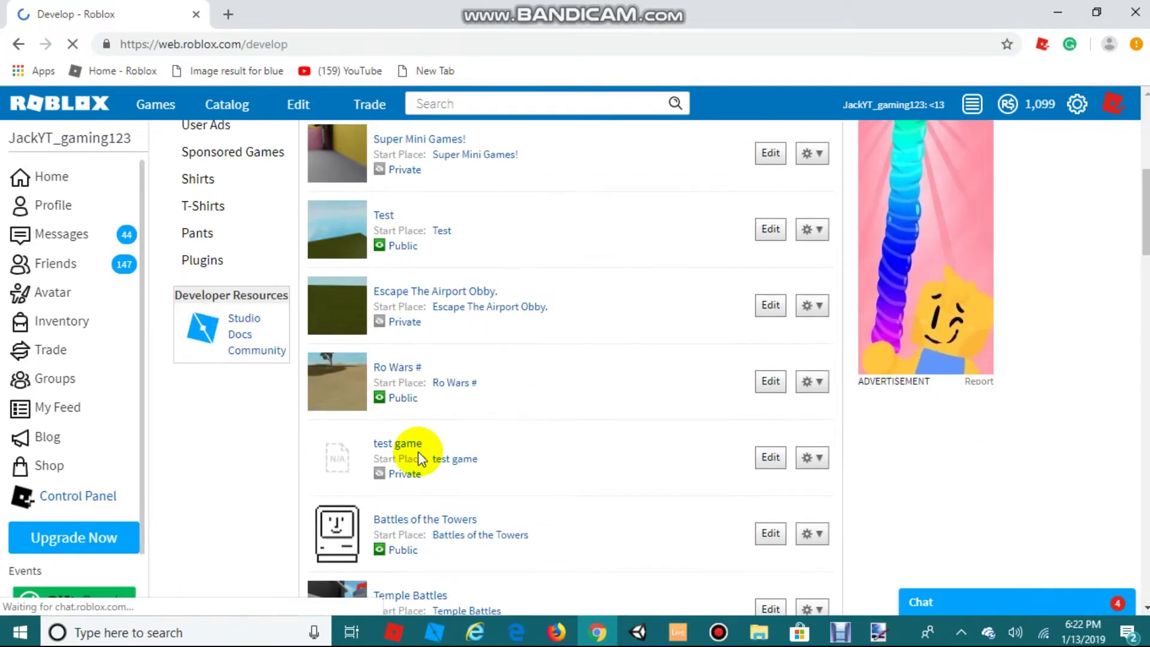
scroll(418, 459, "down", 5)
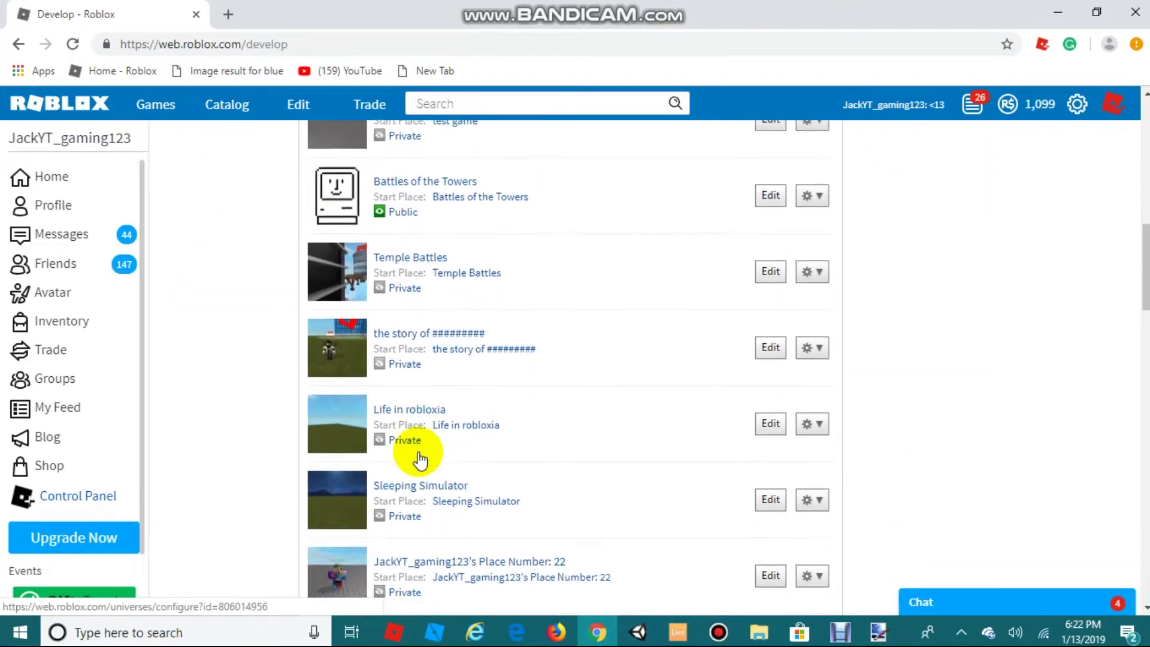
scroll(419, 452, "down", 7)
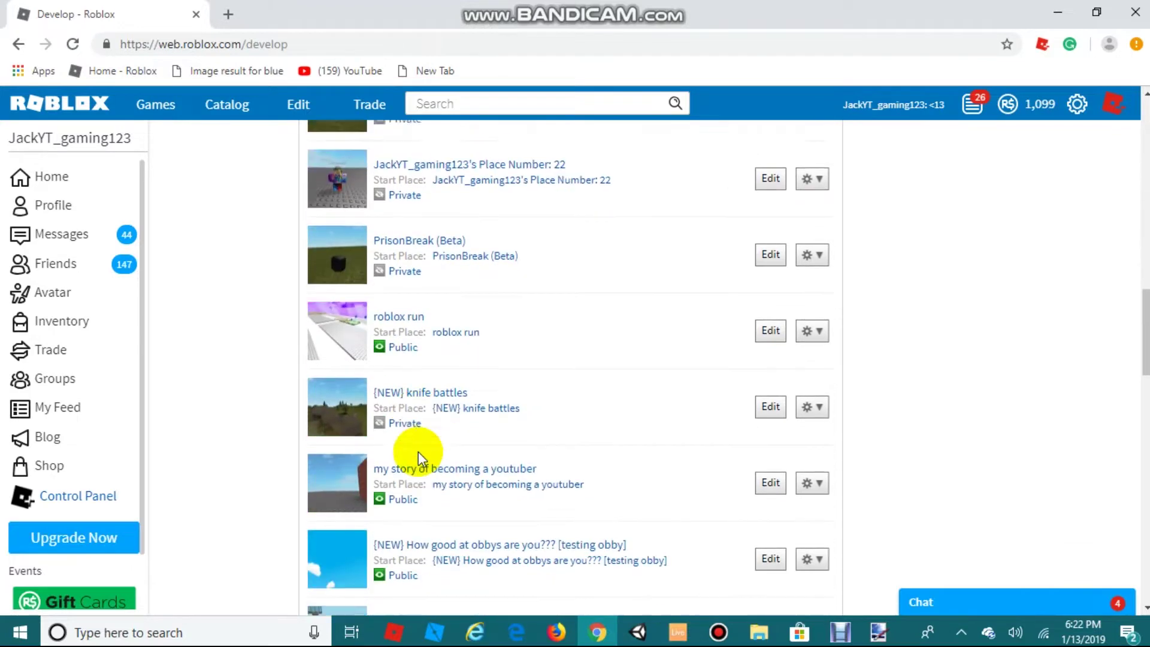
scroll(419, 452, "down", 4)
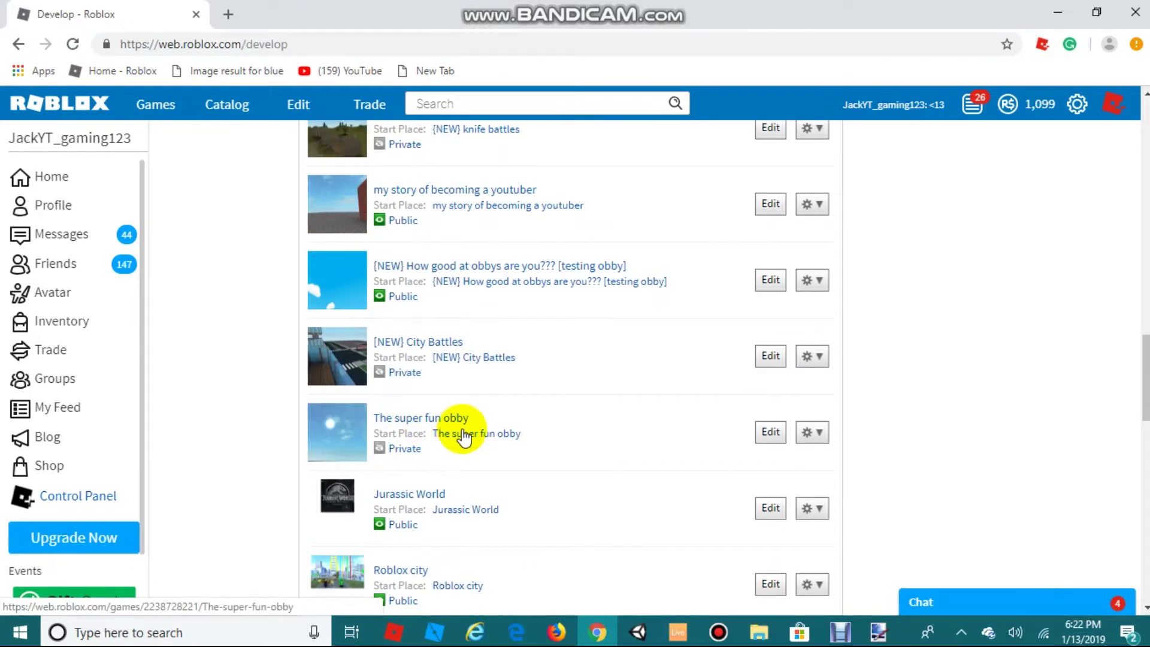
scroll(462, 429, "down", 6)
scroll(462, 429, "down", 1)
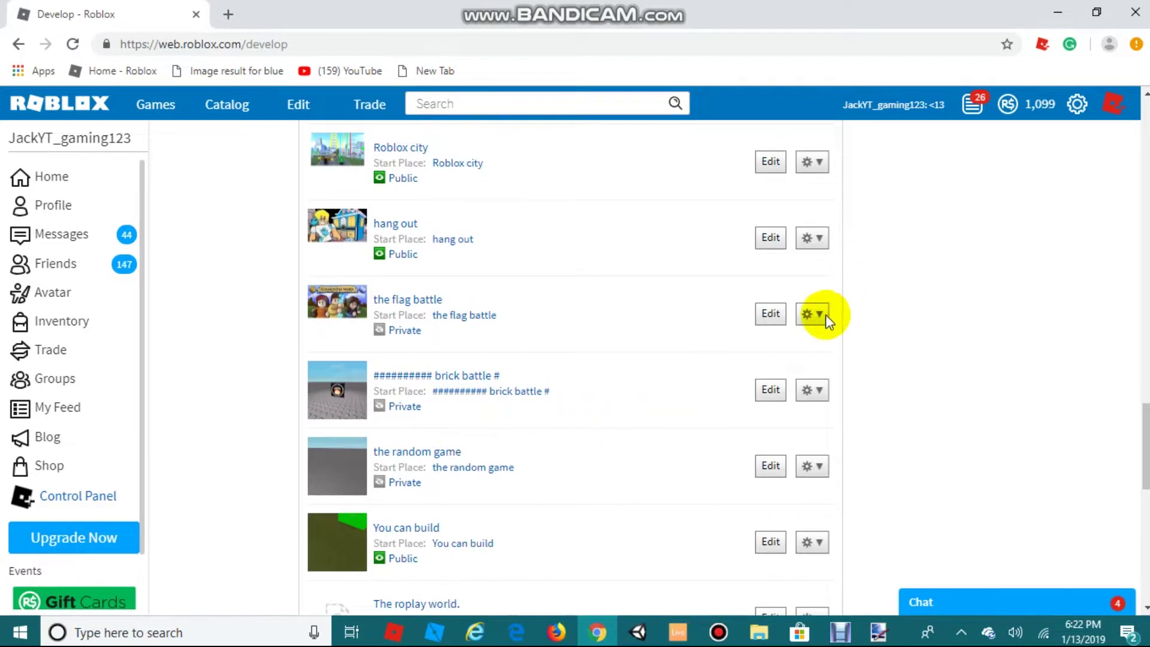
left_click(771, 314)
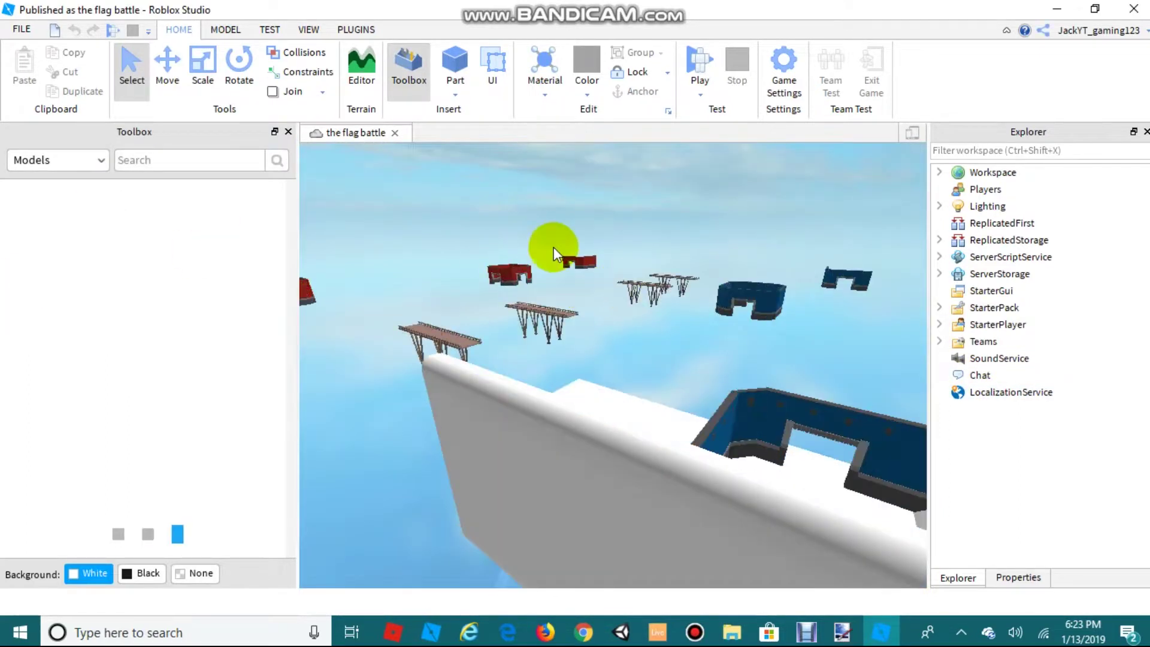
- Look around the flag battle map, examining the red and blue bases, the bridges and the open ground
right_click_drag(539, 281, 530, 286)
key("w")
key("w")
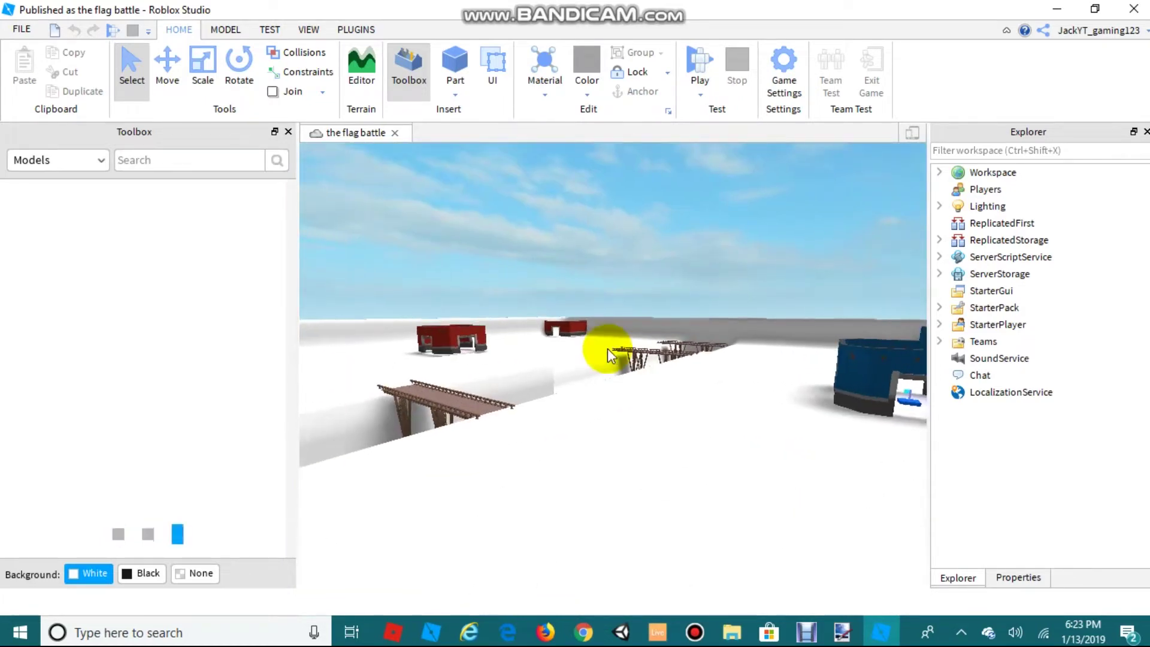
mouse_move(608, 343)
right_mouse_down()
mouse_move(602, 353)
mouse_move(609, 347)
right_mouse_up()
key("s")
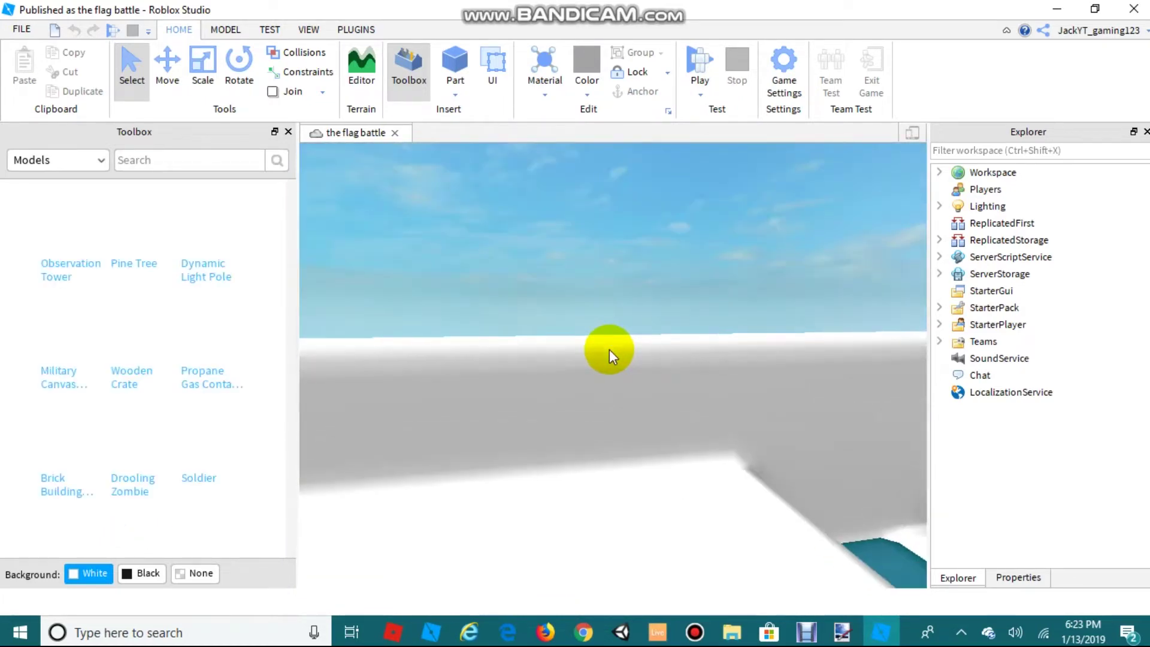
key("w")
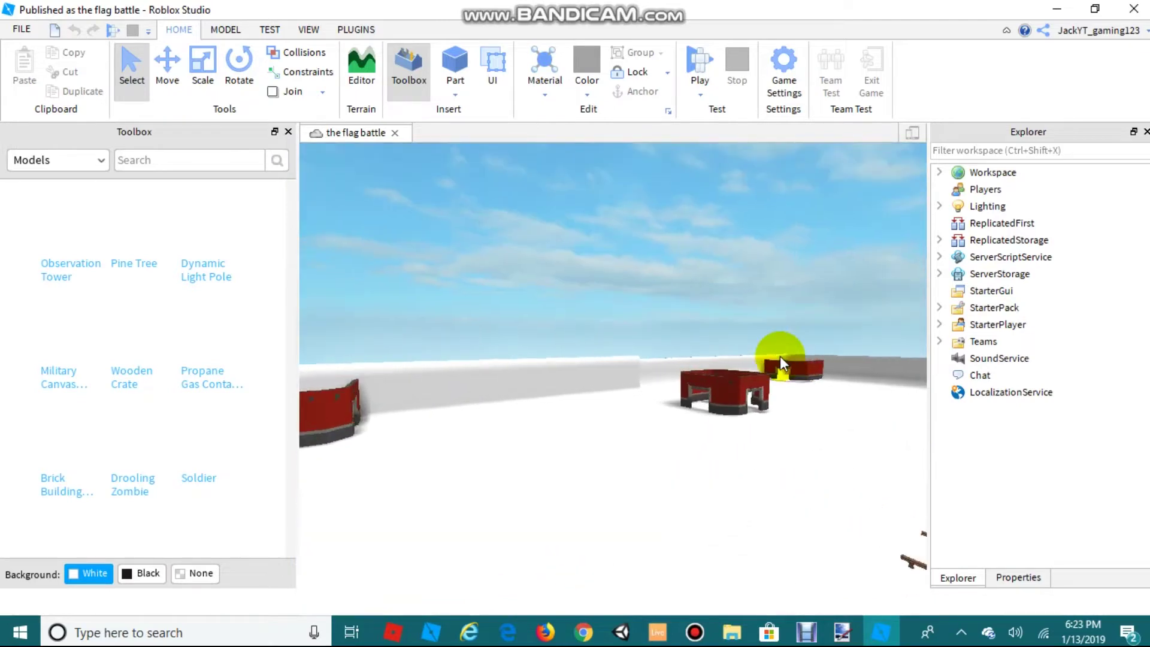
right_click_drag(808, 416, 790, 426)
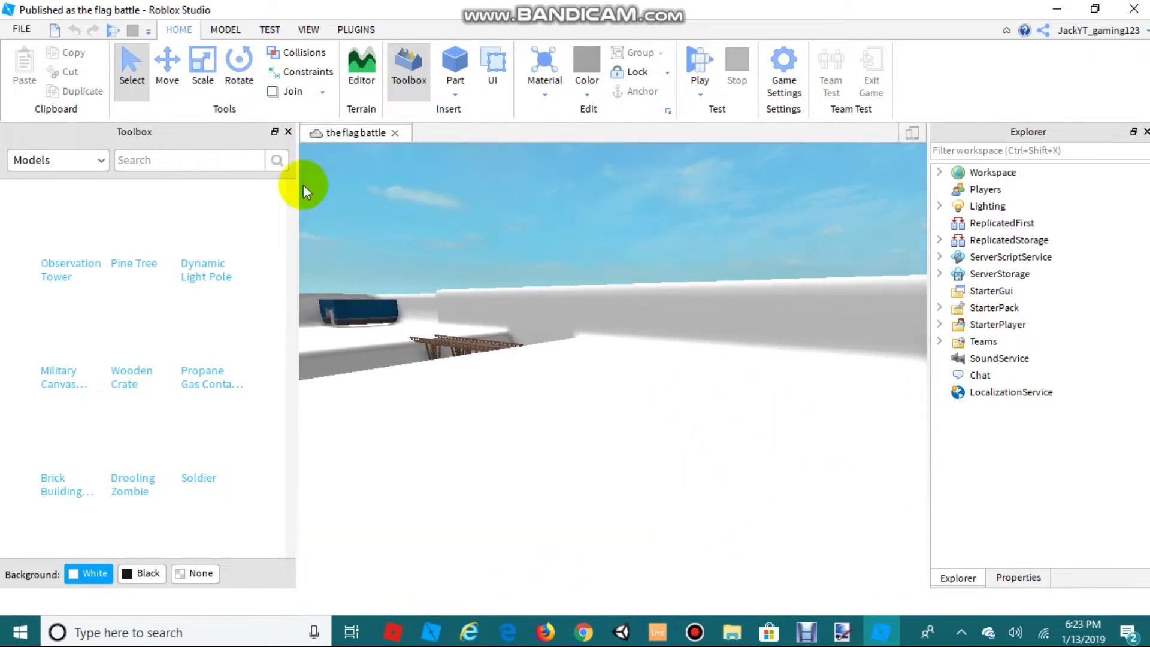
- Search the toolbox models for "red wall" and insert a red wall onto the open grass
left_click(205, 166)
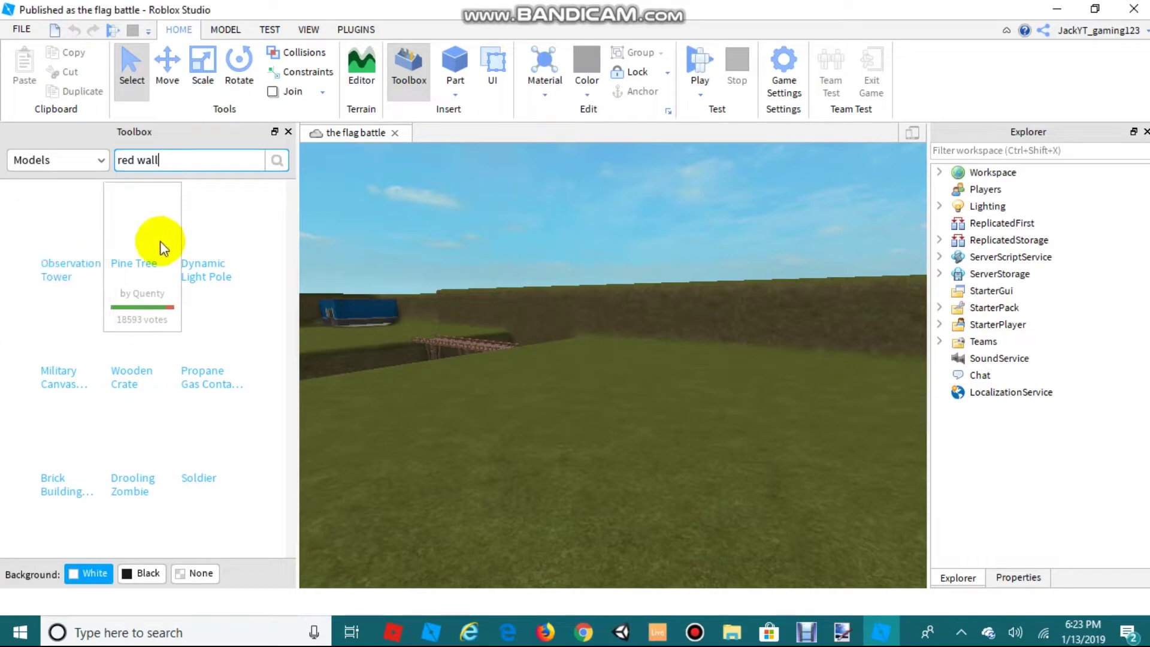
key("Return")
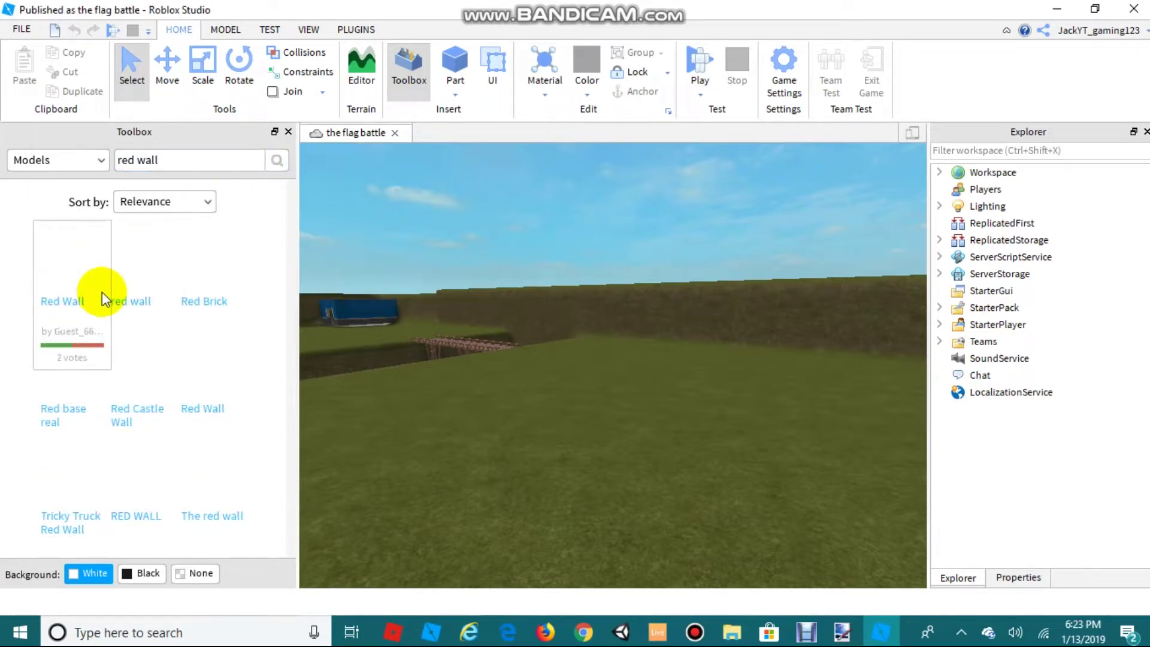
left_click(128, 265)
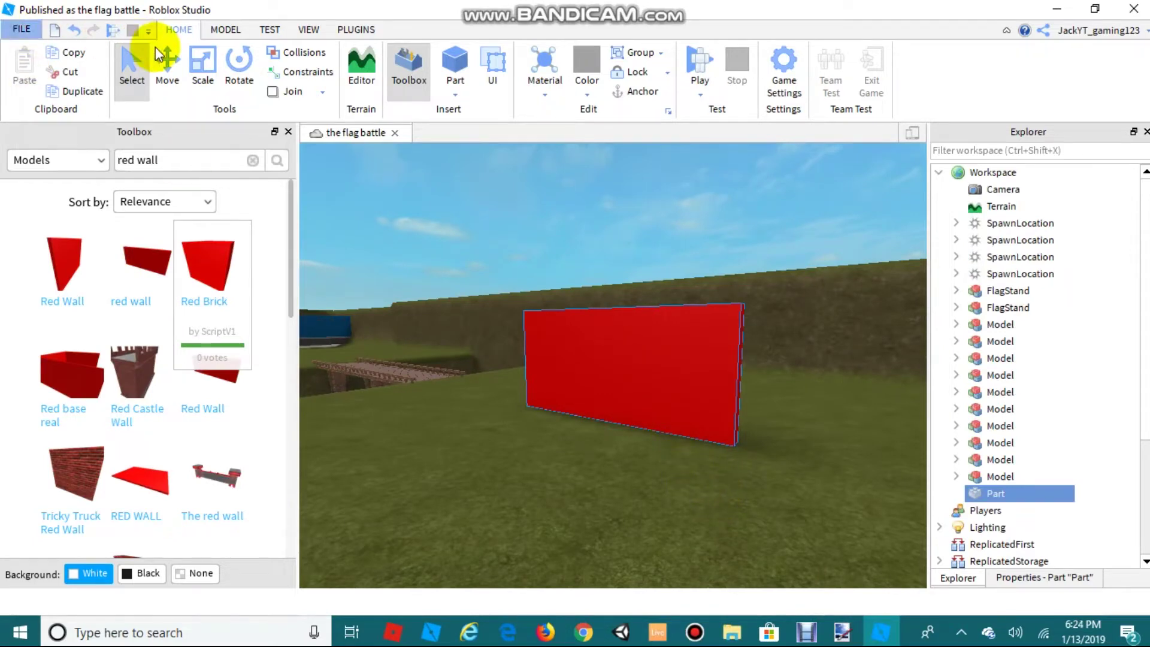
- Scale the red wall upward to make it much taller, and view it from the front
left_click(201, 60)
left_click_drag(613, 296, 623, 234)
left_click(708, 508)
right_click_drag(708, 508, 673, 508)
key("w")
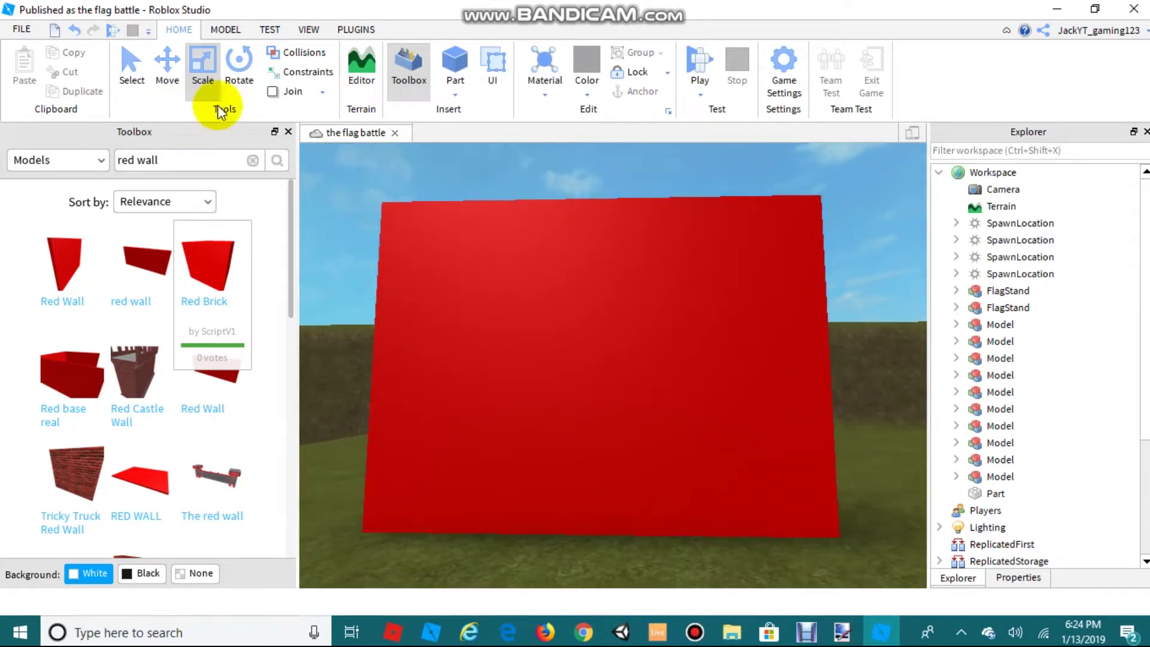
- Open the Load Character plugin and replace the default username with the account's own username
left_click(349, 31)
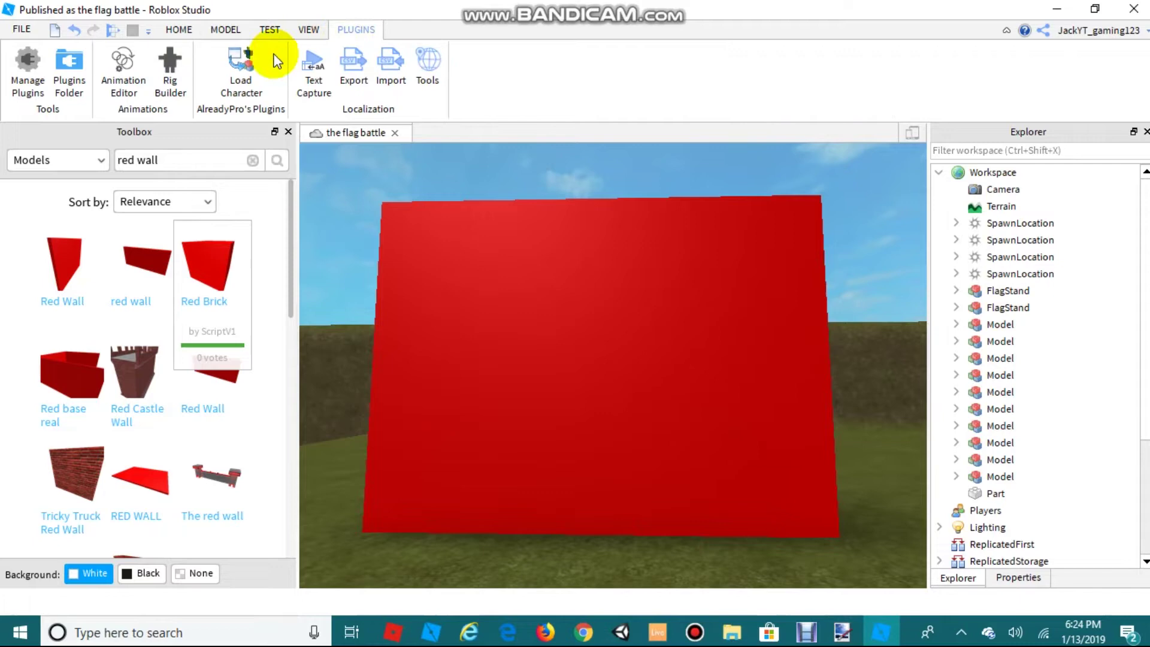
left_click(240, 95)
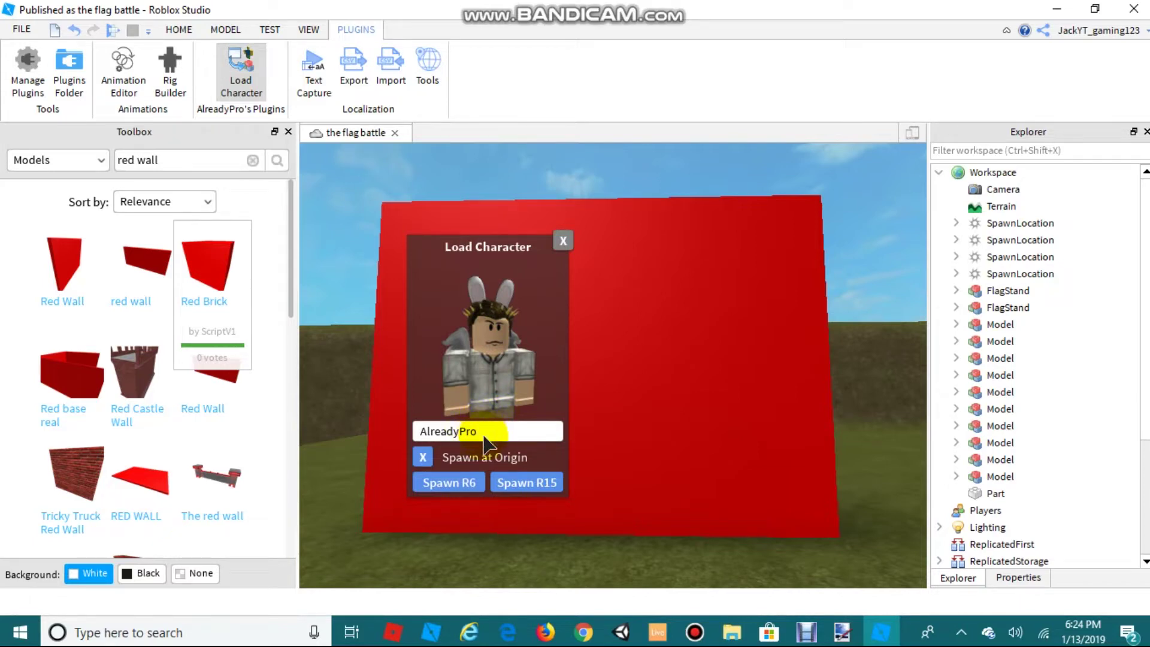
key("BackSpace")
key("BackSpace")
key("BackSpace")
key("BackSpace")
key("BackSpace")
key("BackSpace")
key("BackSpace")
key("BackSpace")
key("BackSpace")
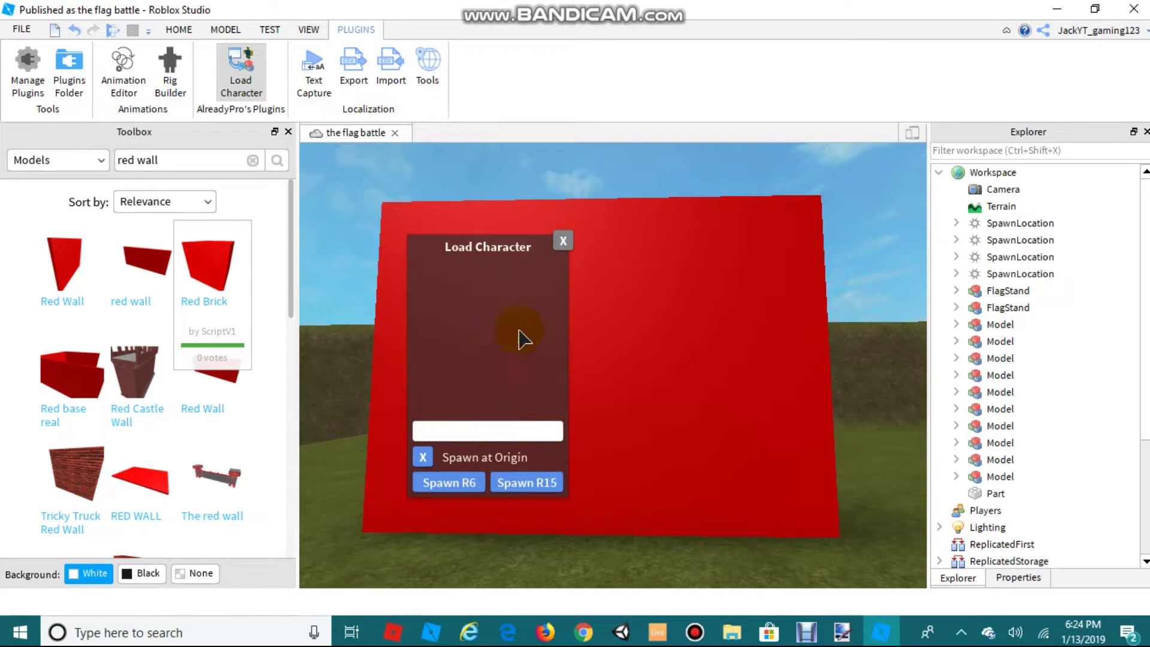
type("JackYT_")
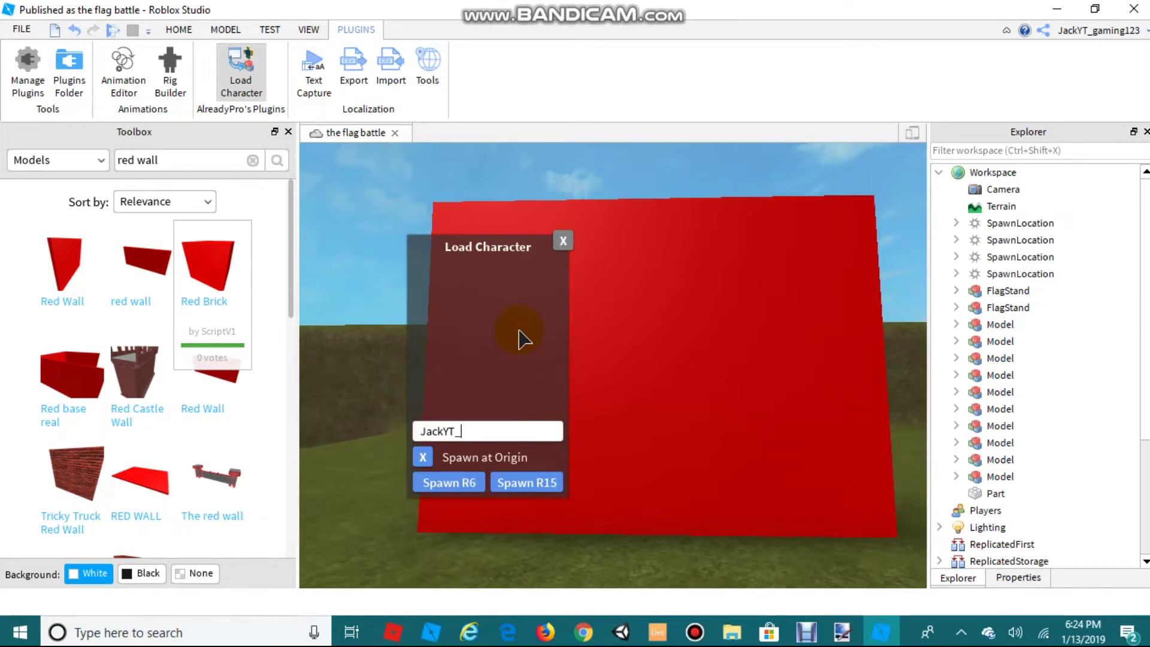
type("gaming123")
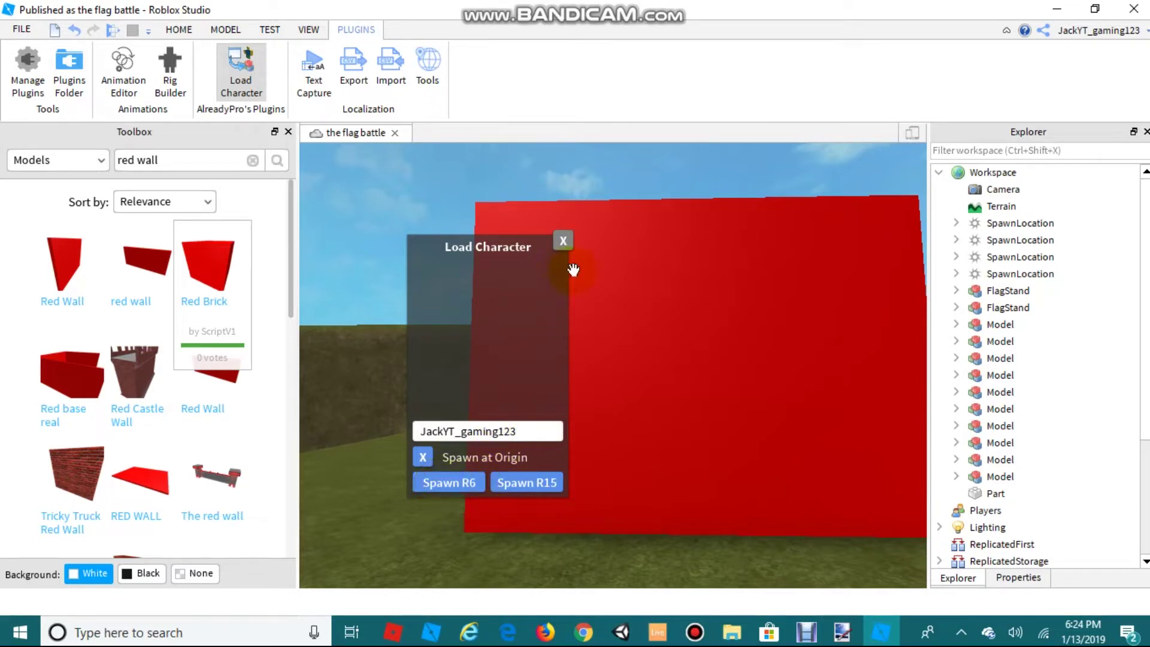
- Spawn the loaded character as an R6 model and locate it in the map's river
scroll(1013, 365, "down", 1)
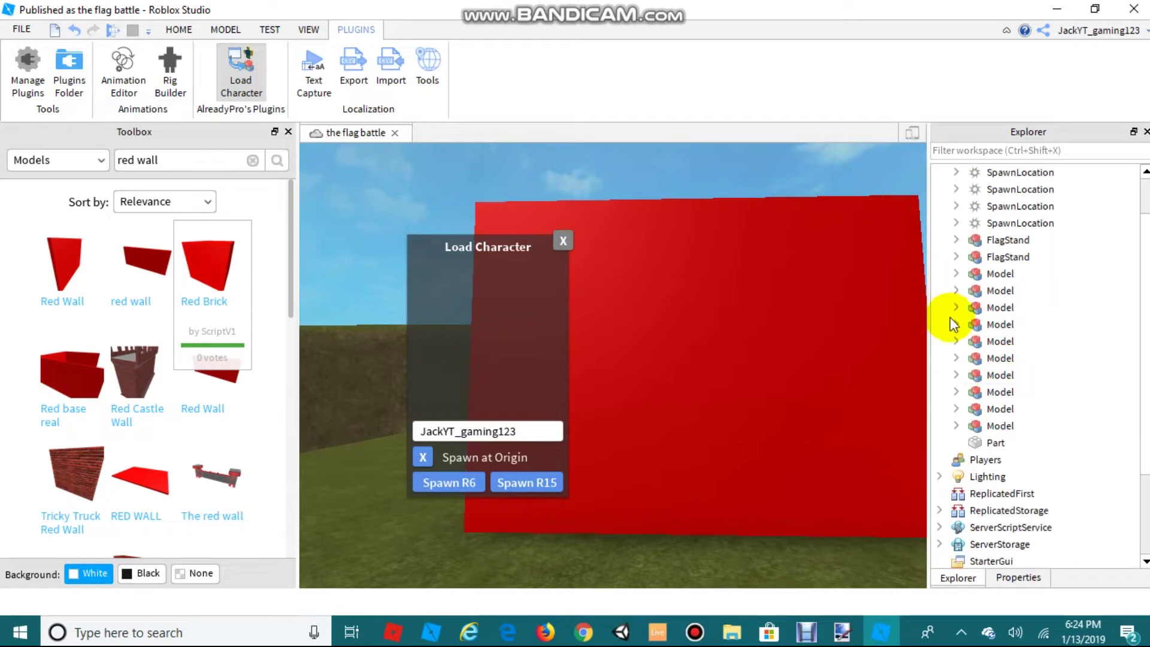
scroll(959, 331, "up", 1)
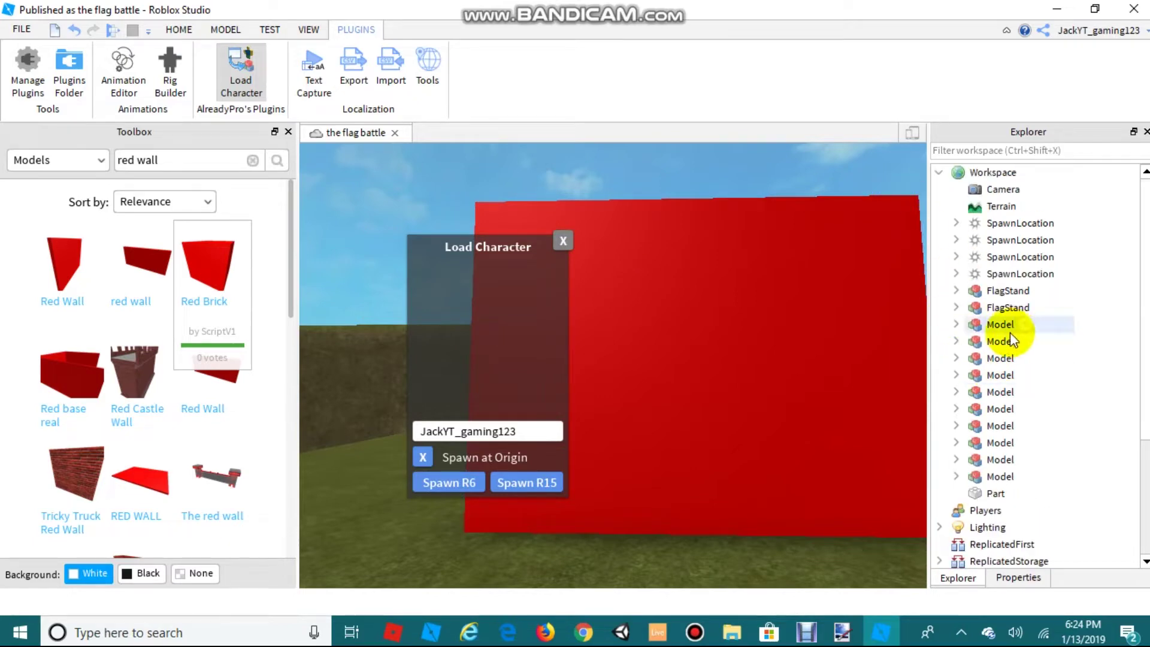
scroll(1016, 480, "down", 3)
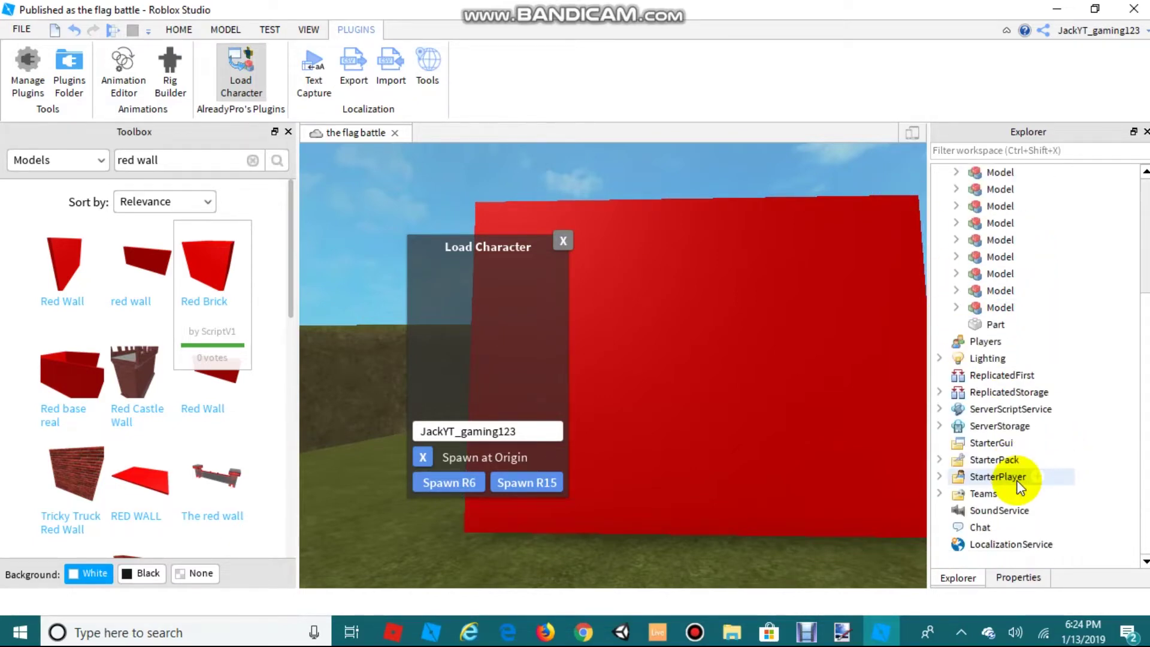
scroll(1016, 480, "up", 3)
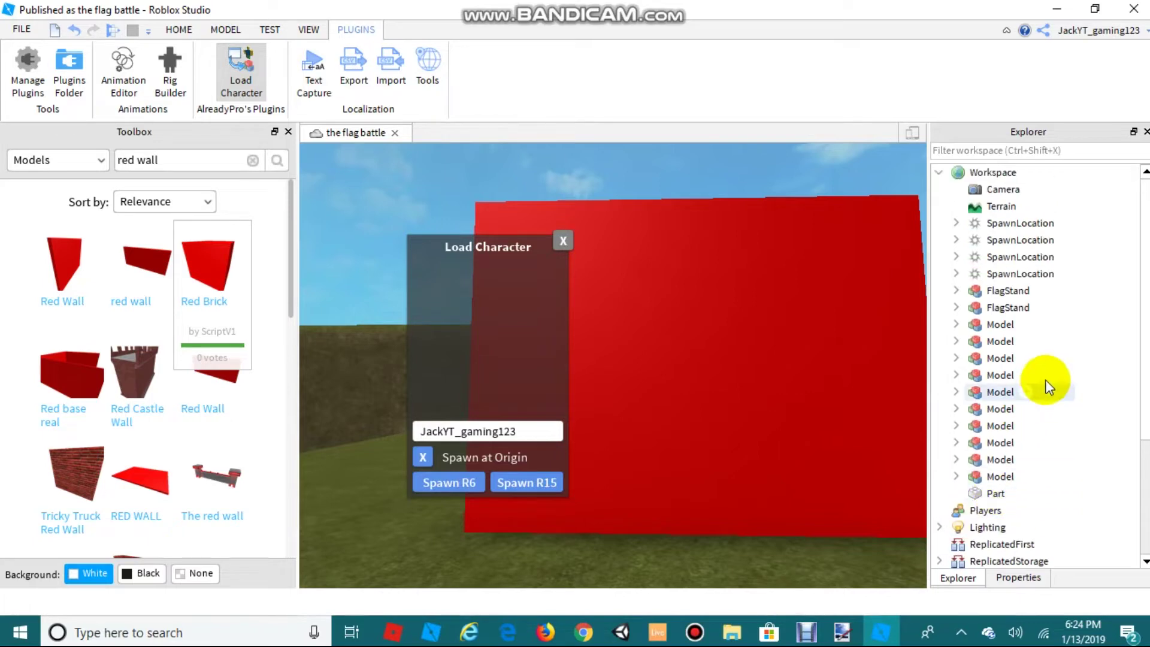
mouse_move(805, 498)
right_mouse_down()
mouse_move(788, 490)
mouse_move(811, 497)
mouse_move(813, 487)
right_mouse_up()
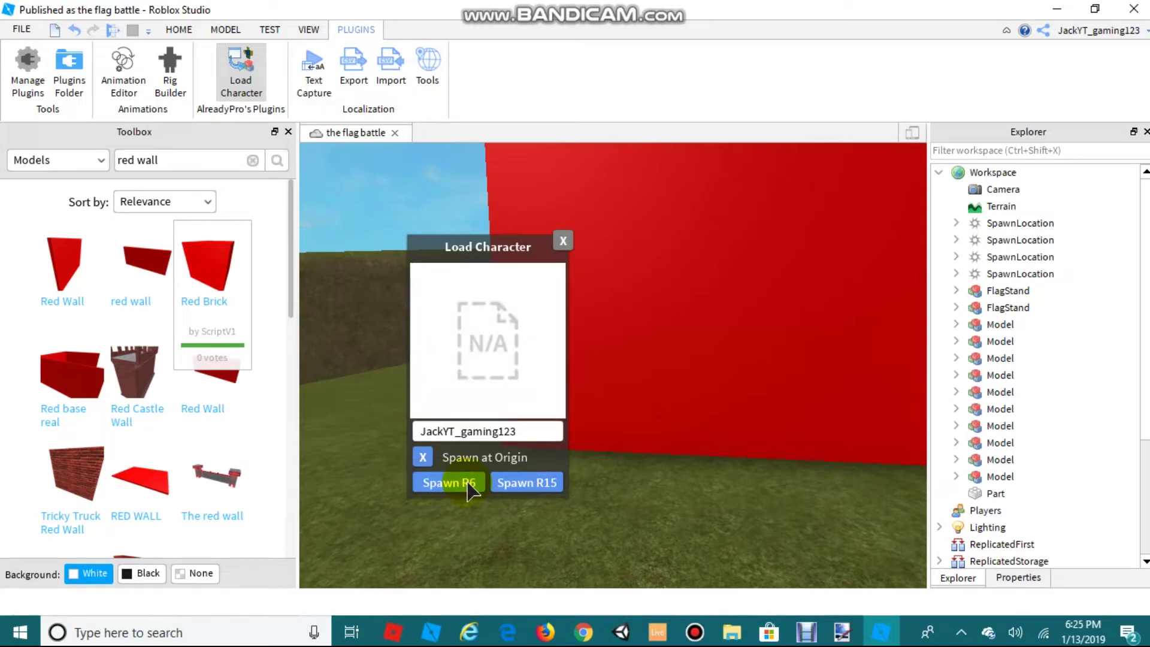
scroll(1009, 458, "down", 3)
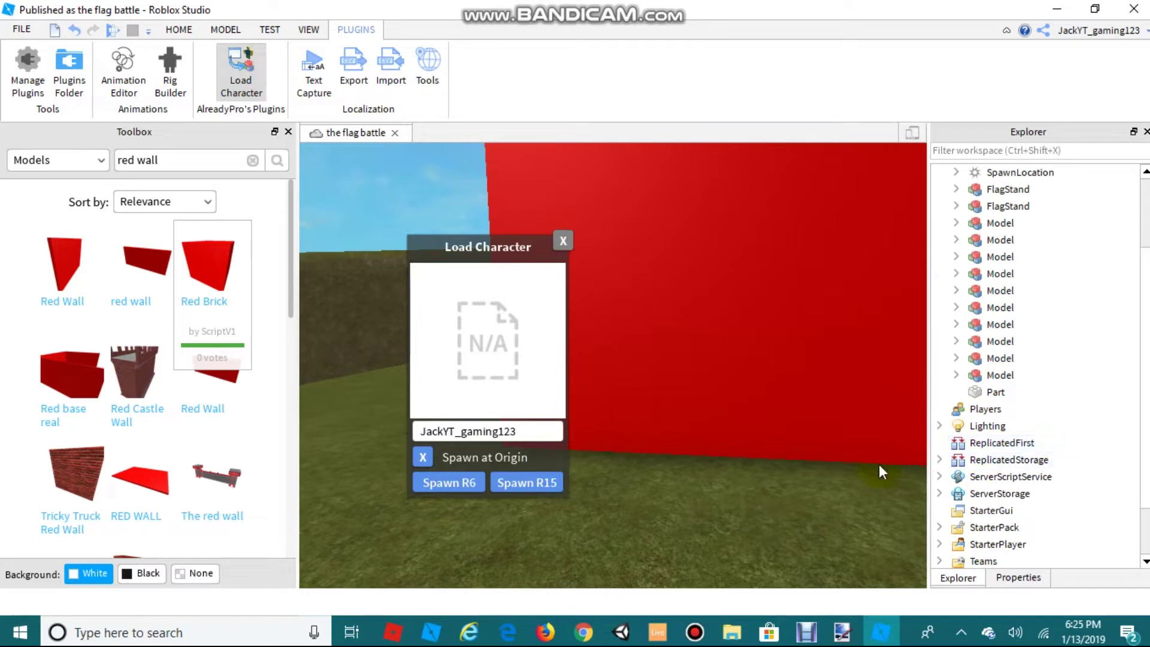
mouse_move(870, 466)
right_mouse_down()
mouse_move(894, 451)
mouse_move(870, 464)
right_mouse_up()
scroll(870, 465, "up", 5)
key("w")
key("w")
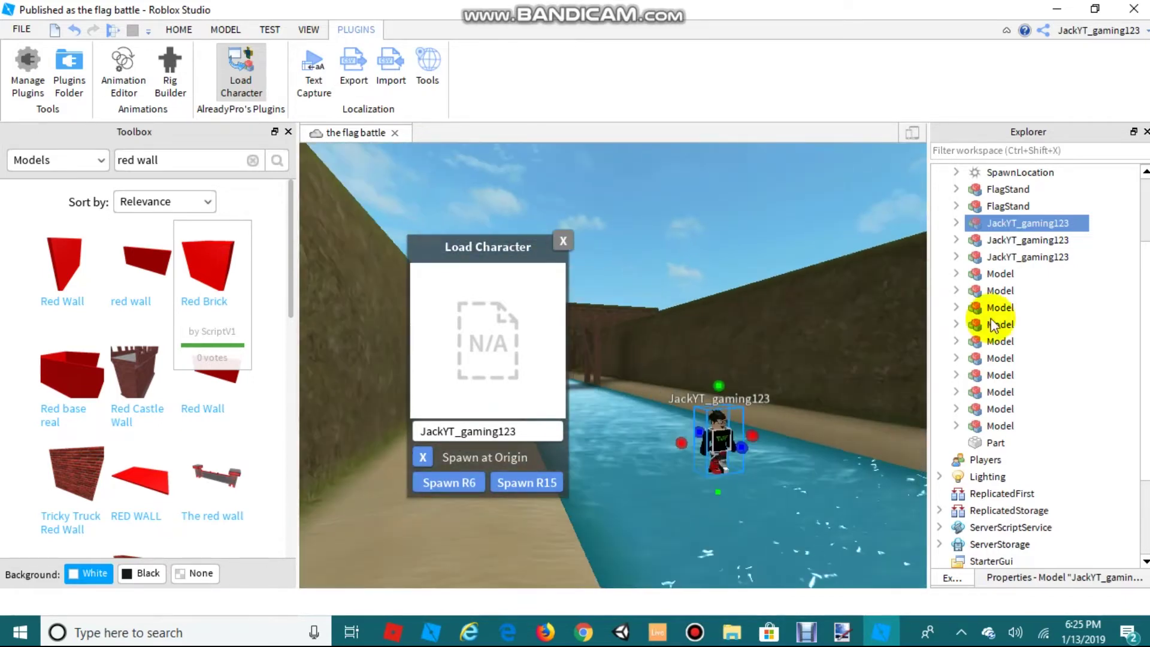
- Delete the two duplicate character models so only one is left, and close the Load Character window
right_click(1019, 222)
left_click(950, 85)
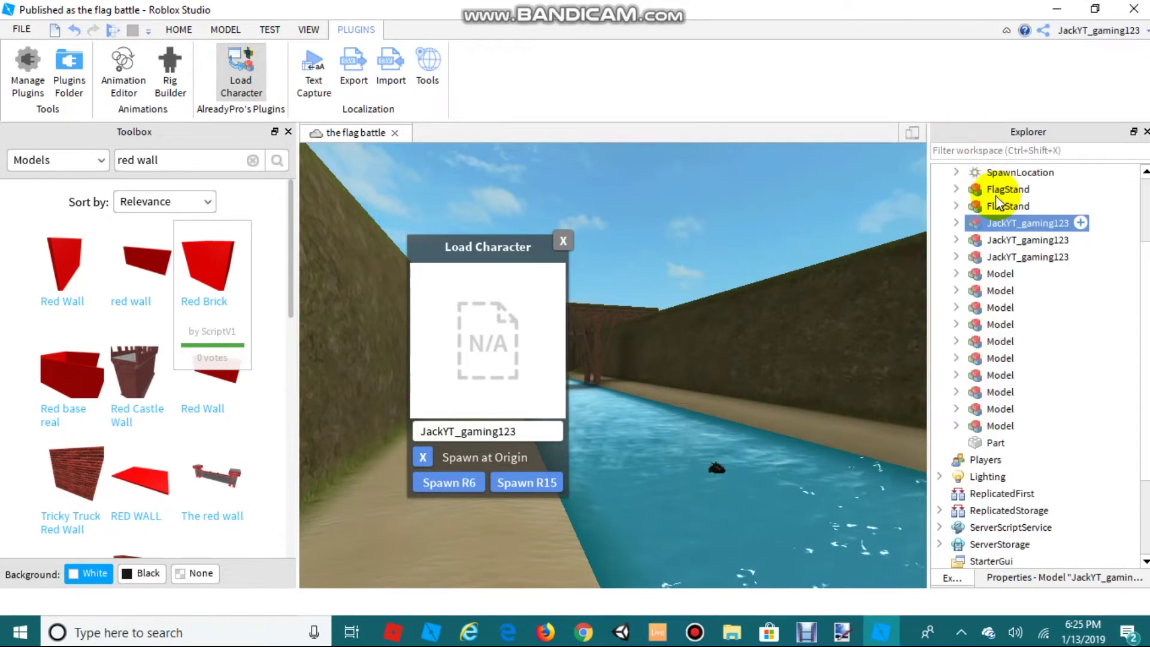
right_click(987, 223)
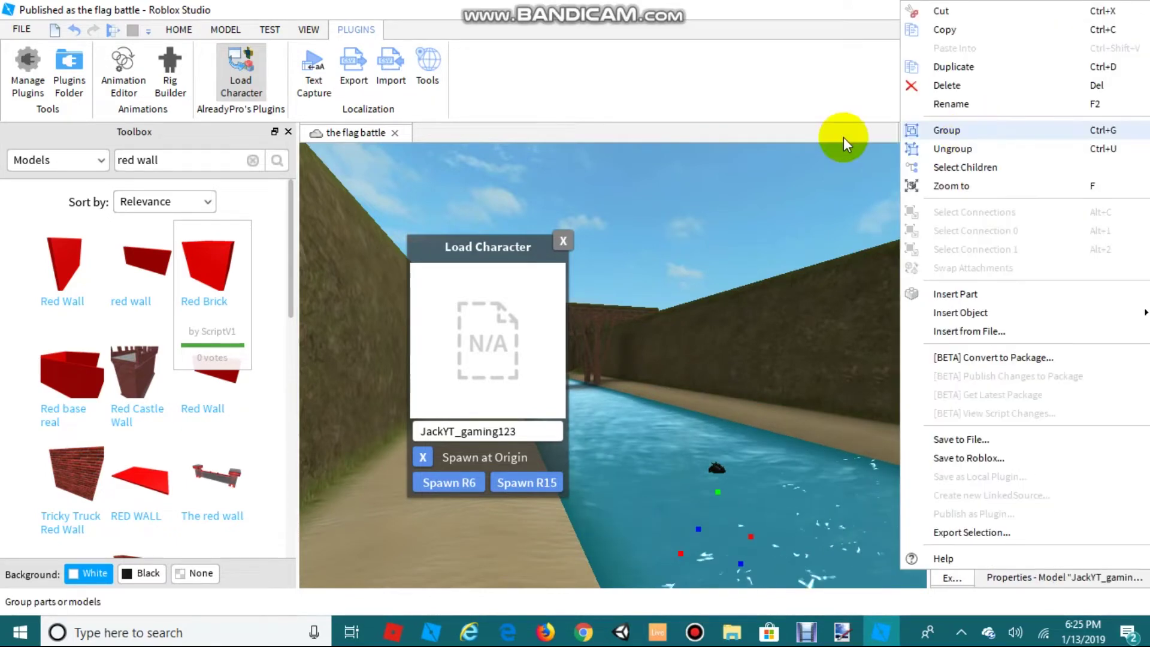
left_click(950, 86)
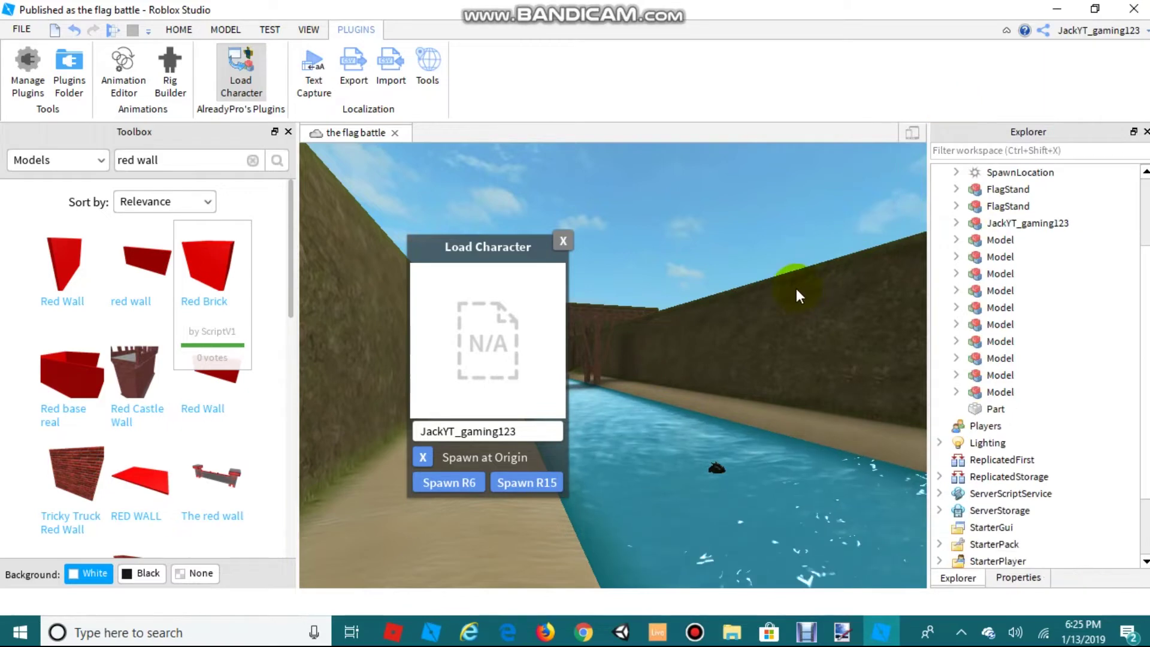
left_click(564, 241)
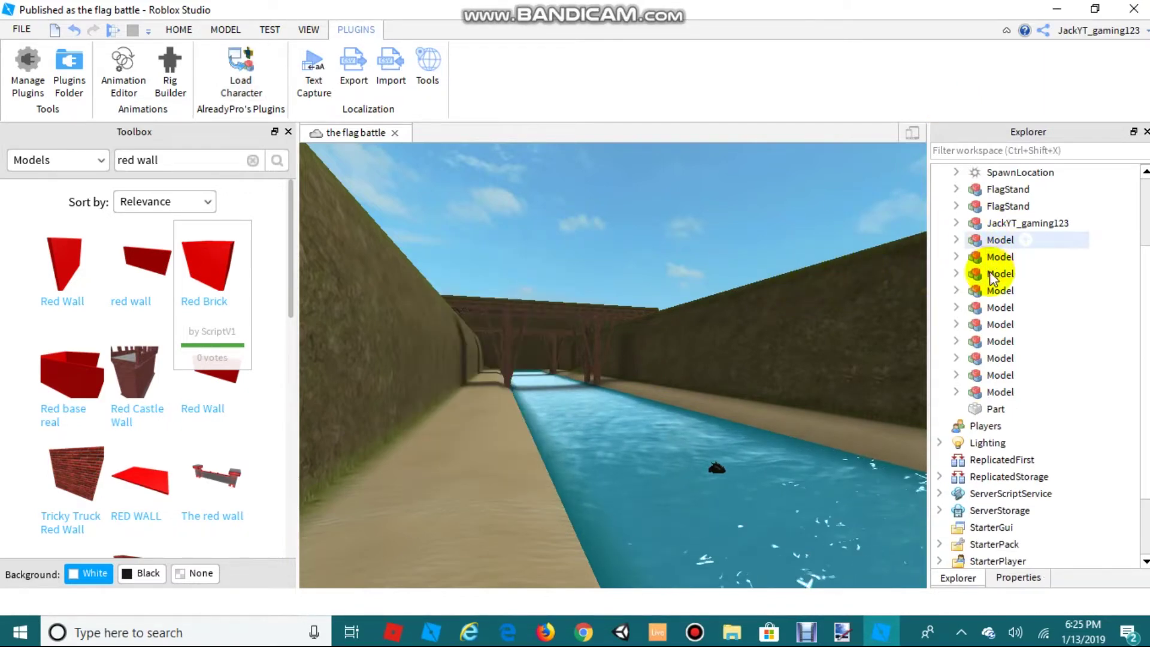
- Select the spawned character model and move it straight up out of the river with the Move tool
left_click(994, 220)
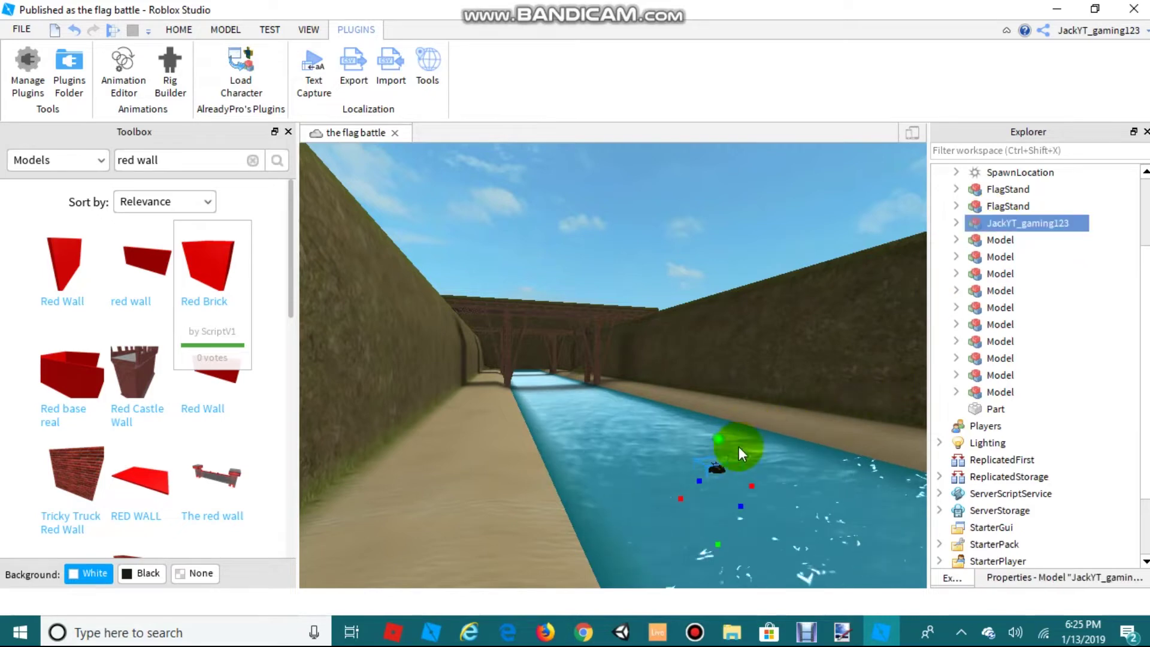
left_click(92, 167)
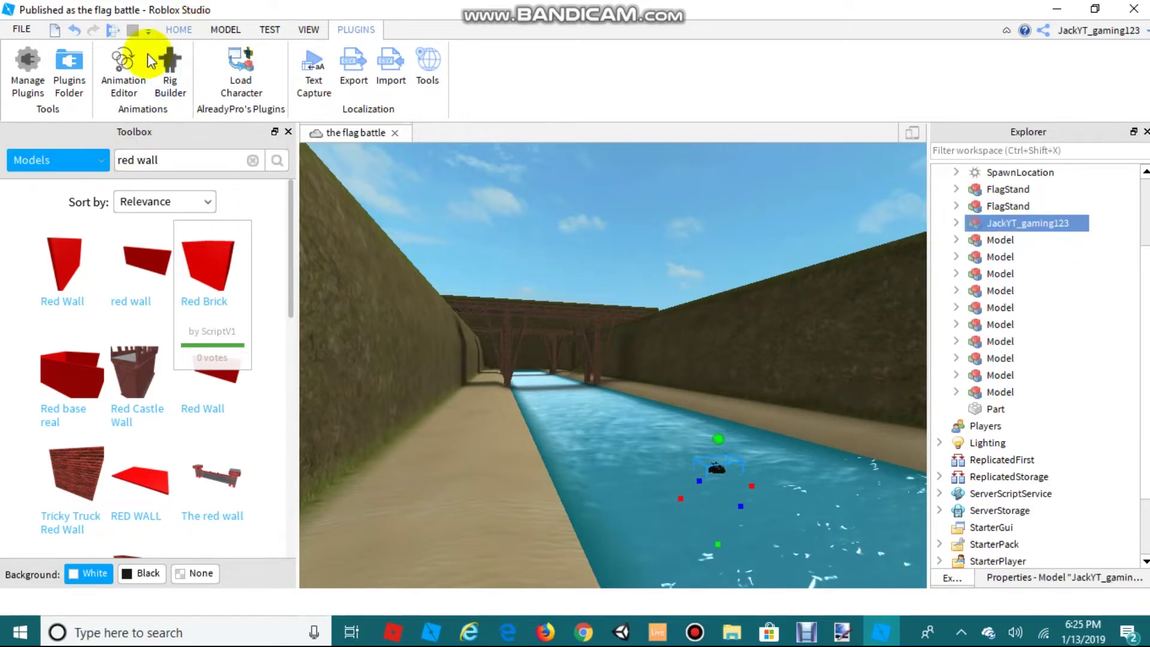
left_click(180, 28)
left_click(168, 62)
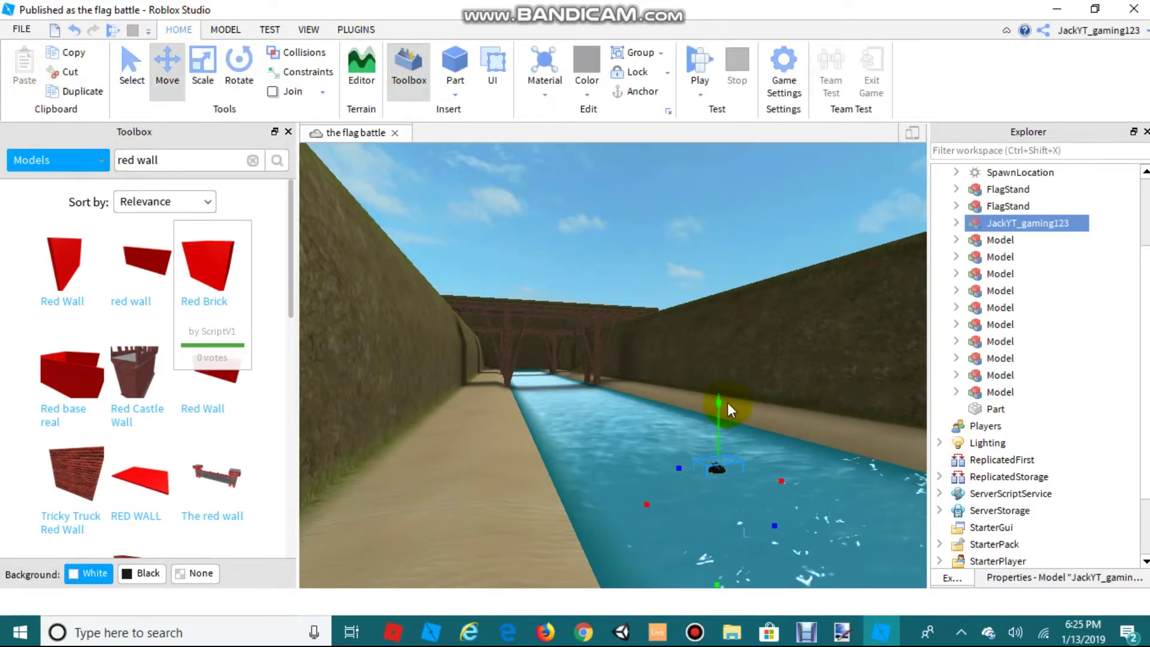
left_click_drag(720, 403, 728, 241)
- Move the raised character horizontally away from the river toward the grassy ground
right_click_drag(764, 340, 701, 421)
right_click_drag(779, 403, 426, 323)
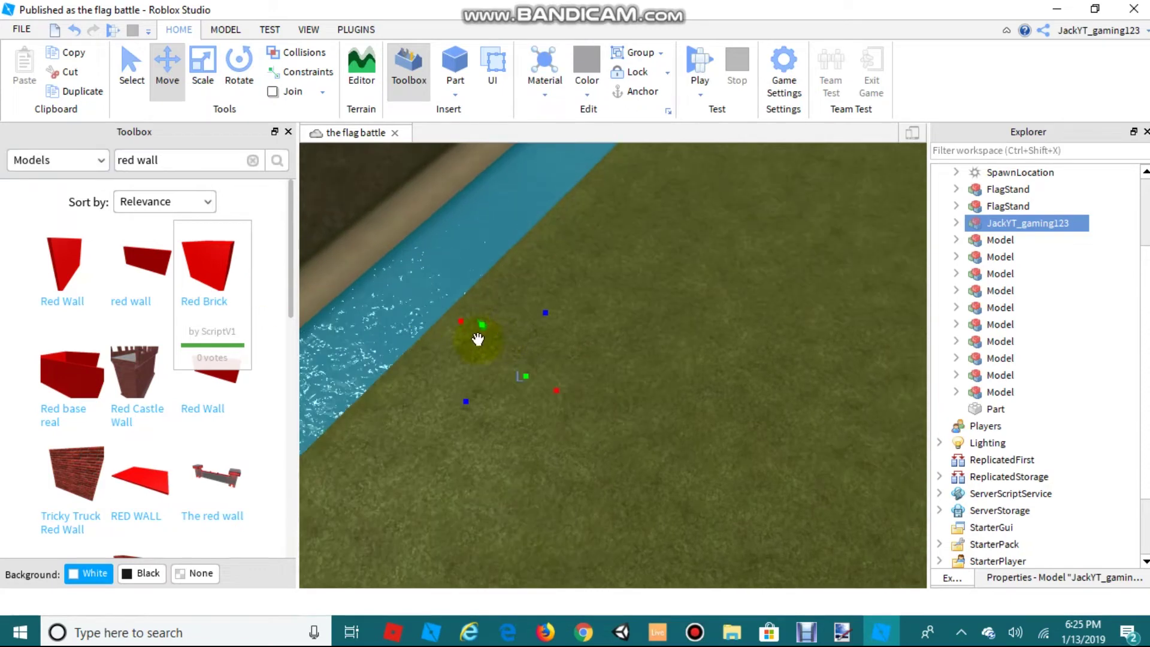
left_click_drag(475, 297, 377, 254)
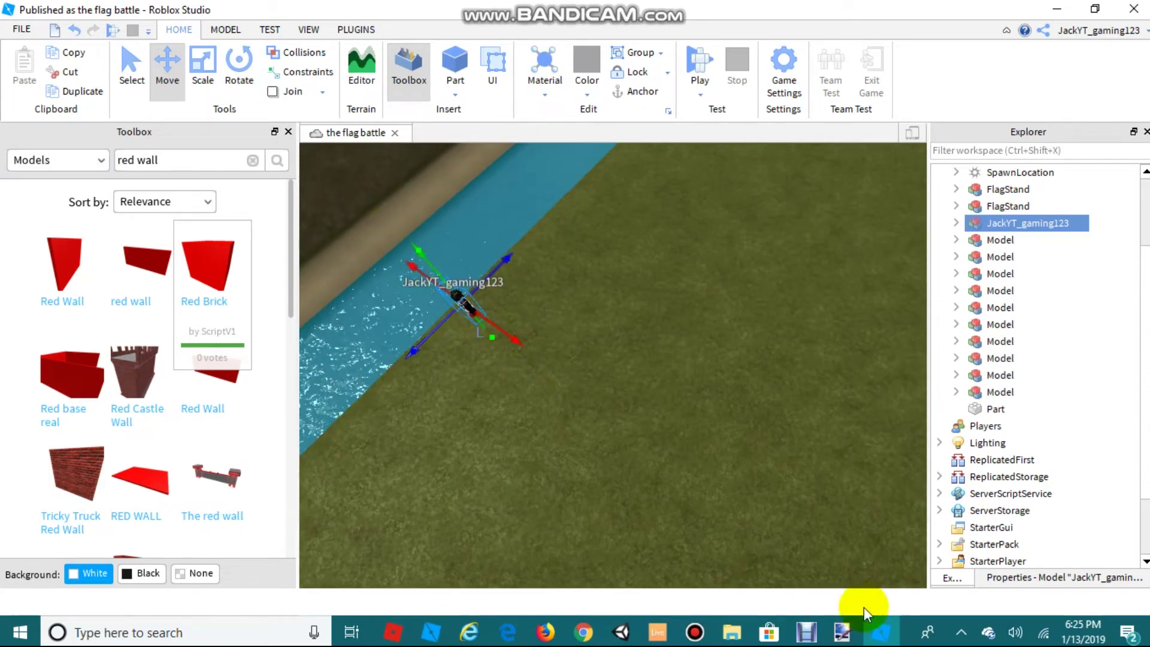
left_click(690, 634)
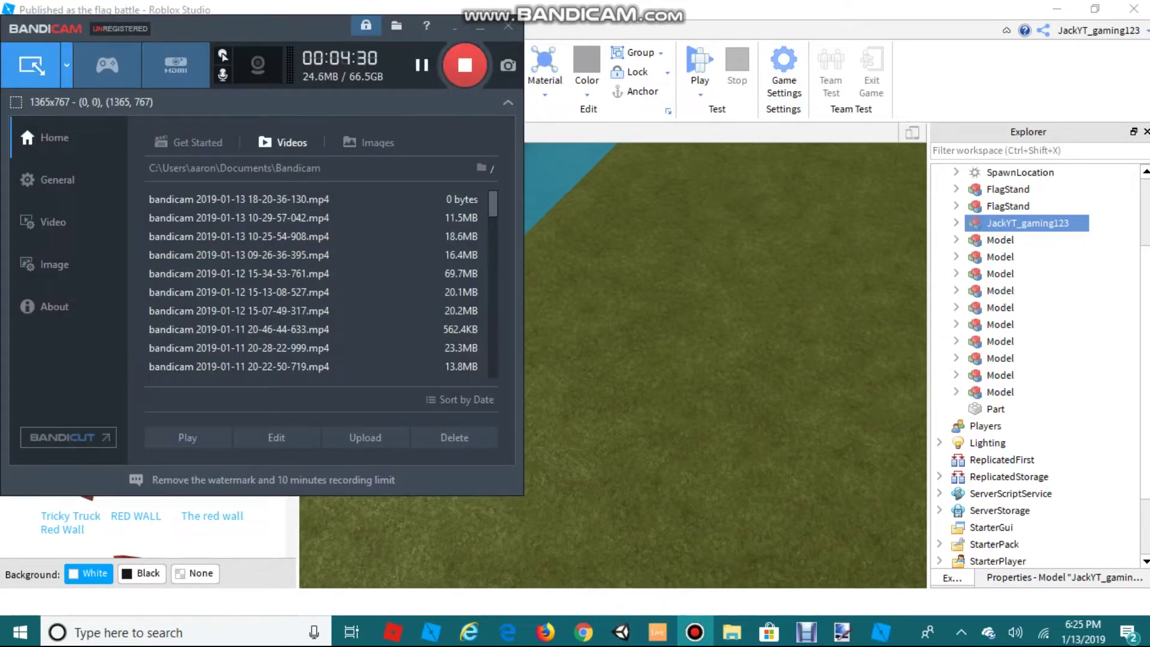
left_click(480, 28)
- Slide the character sideways along the red wall so it stands near the middle of the wall's front
right_click_drag(553, 540, 554, 539)
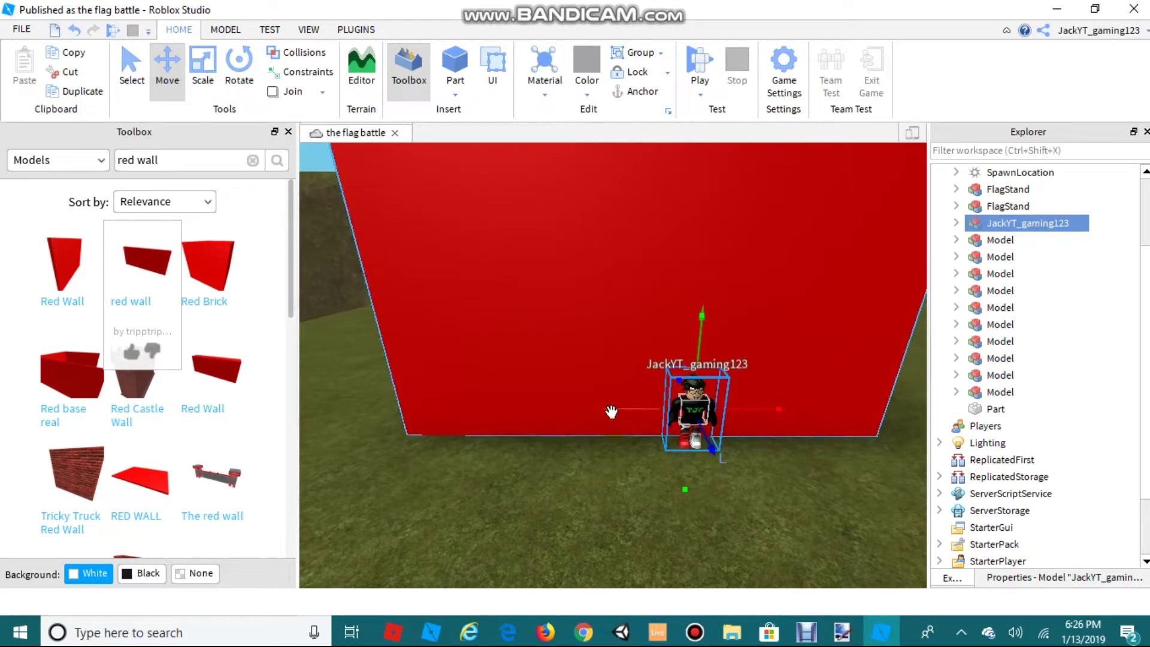
left_click_drag(581, 410, 571, 434)
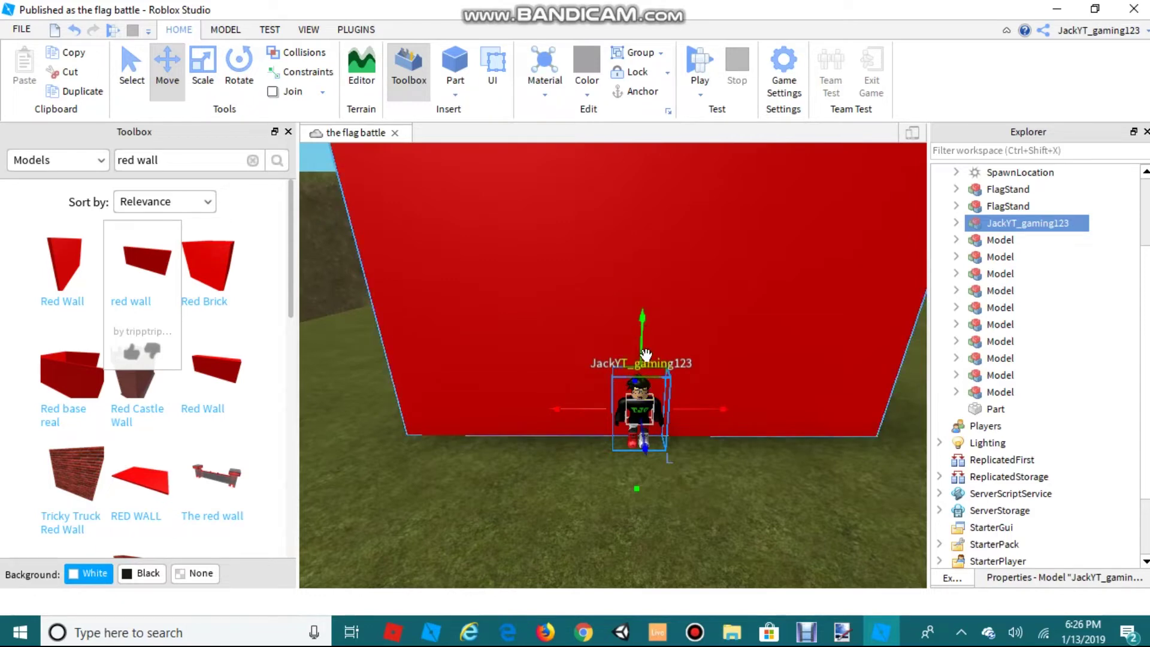
- Expand the character model's hierarchy and look through its clothing, body parts and meshes
left_click(956, 223)
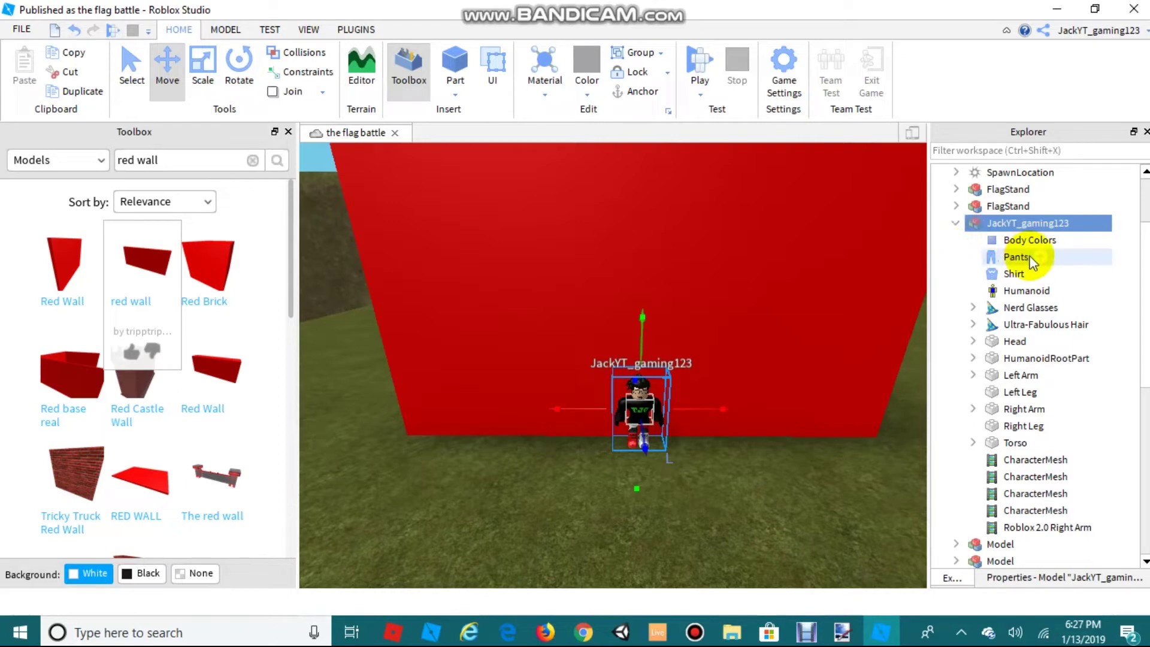
scroll(1018, 257, "down", 2)
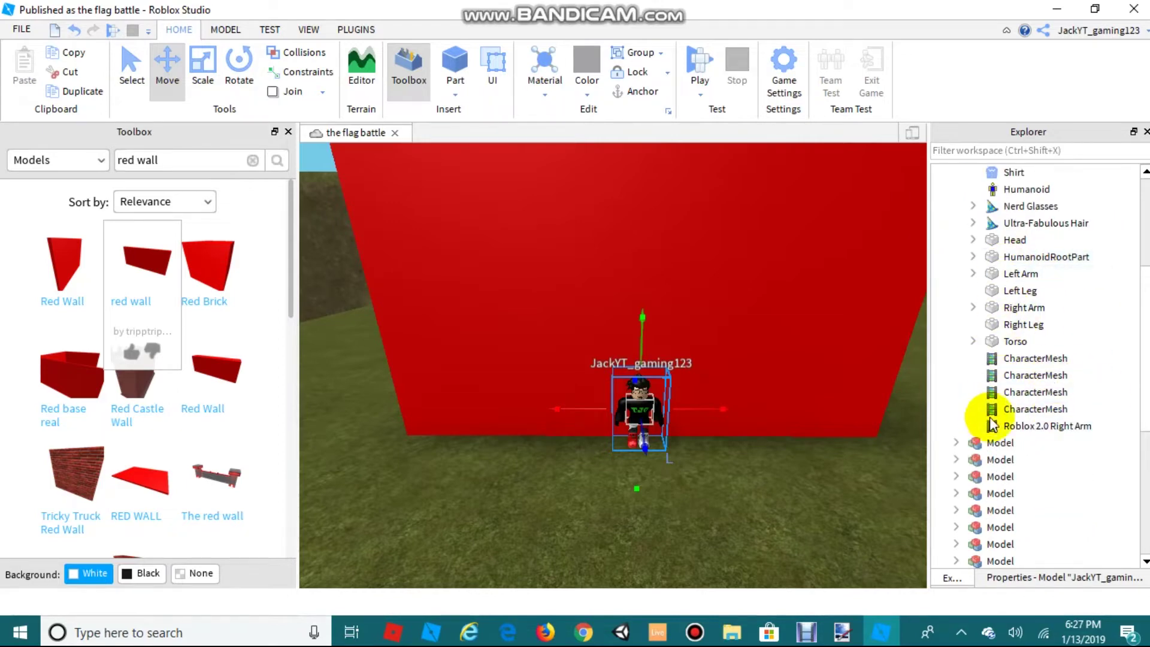
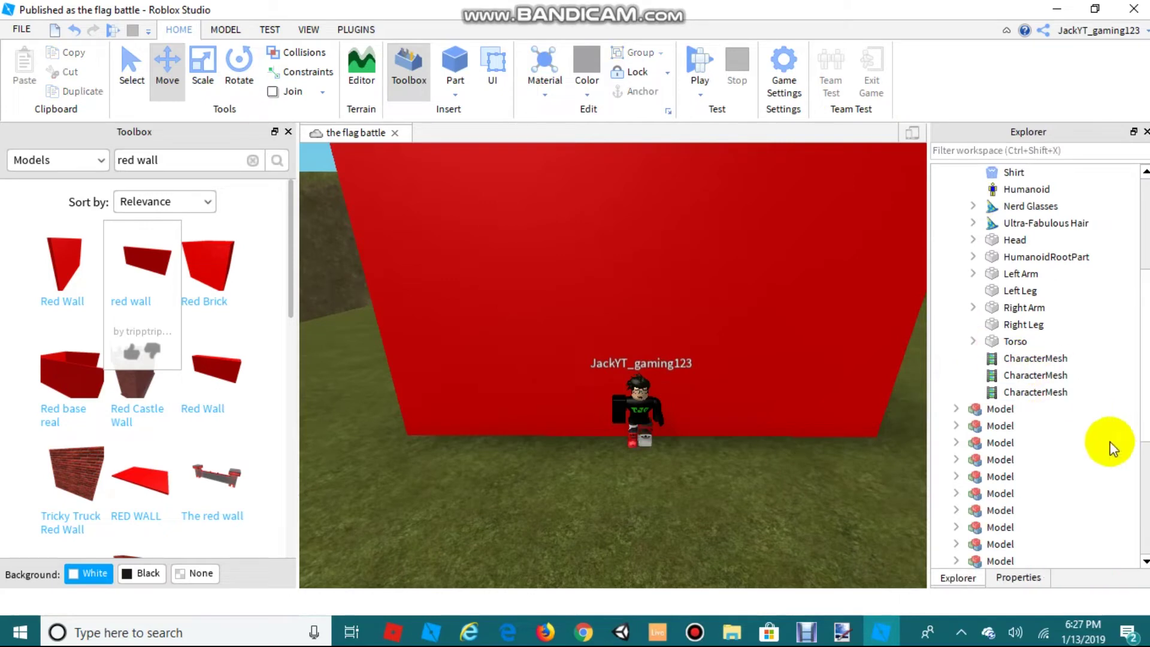
- Delete all three CharacterMesh objects from the character model
left_click(988, 387)
right_click(870, 172)
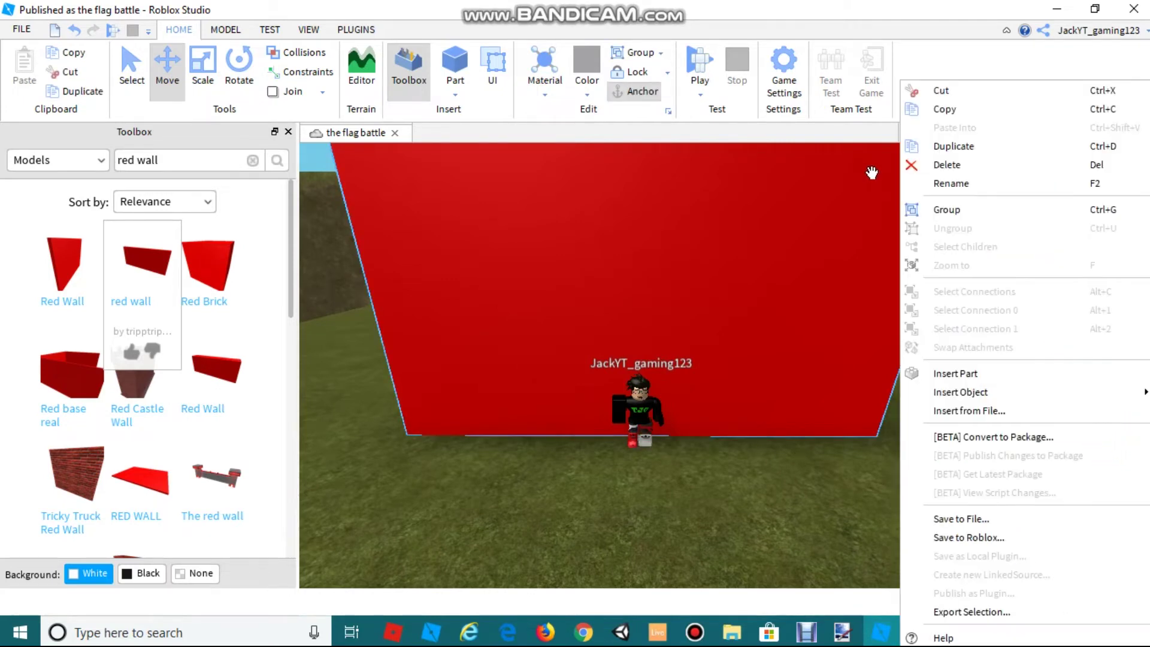
left_click(948, 171)
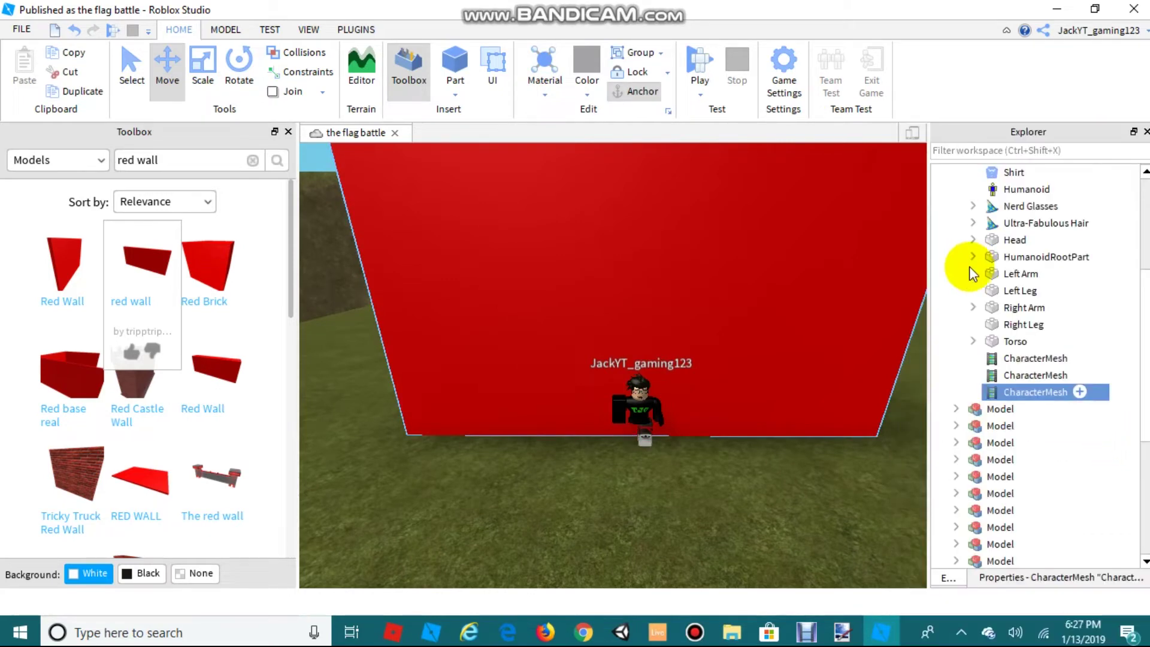
right_click(1006, 374)
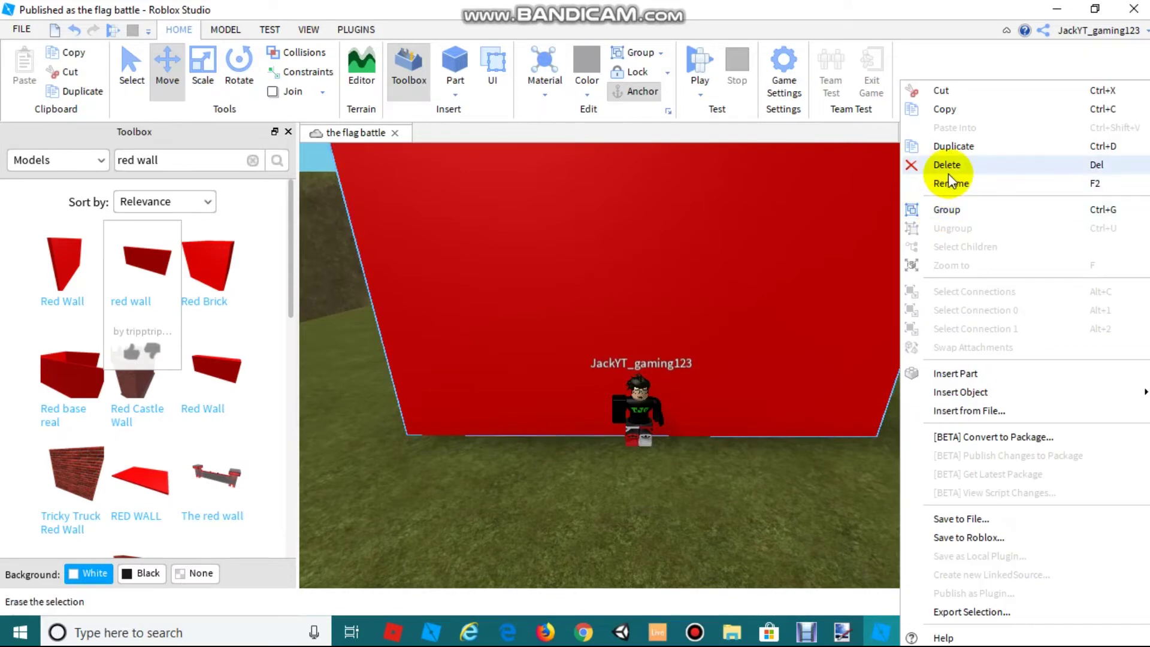
left_click(948, 173)
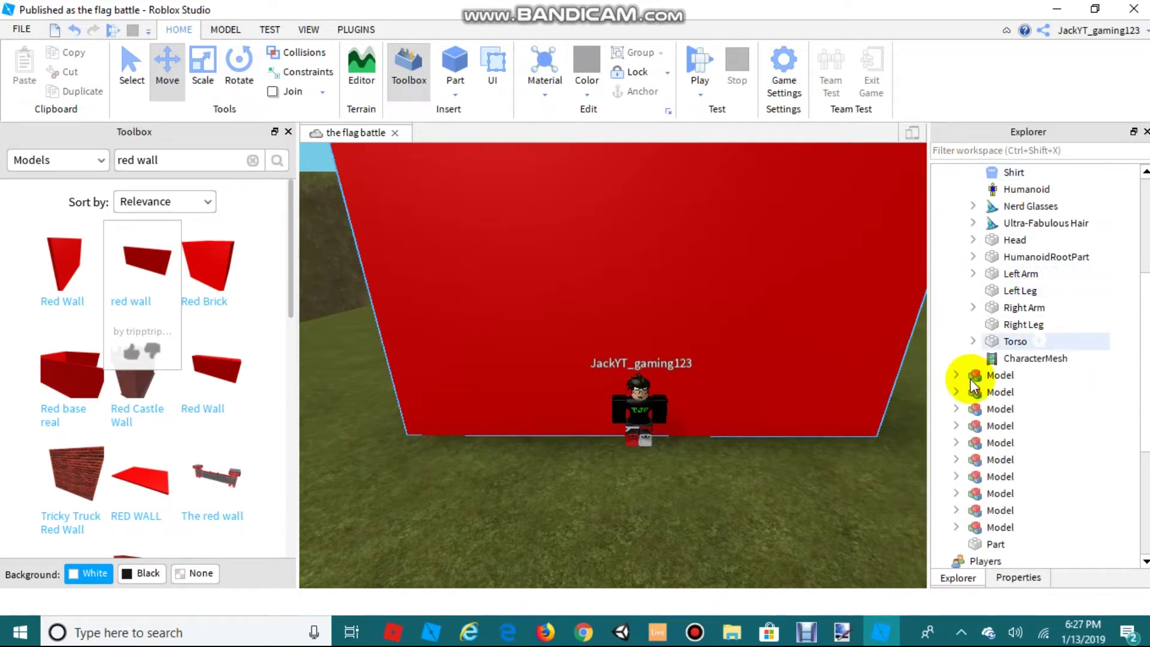
right_click(1029, 359)
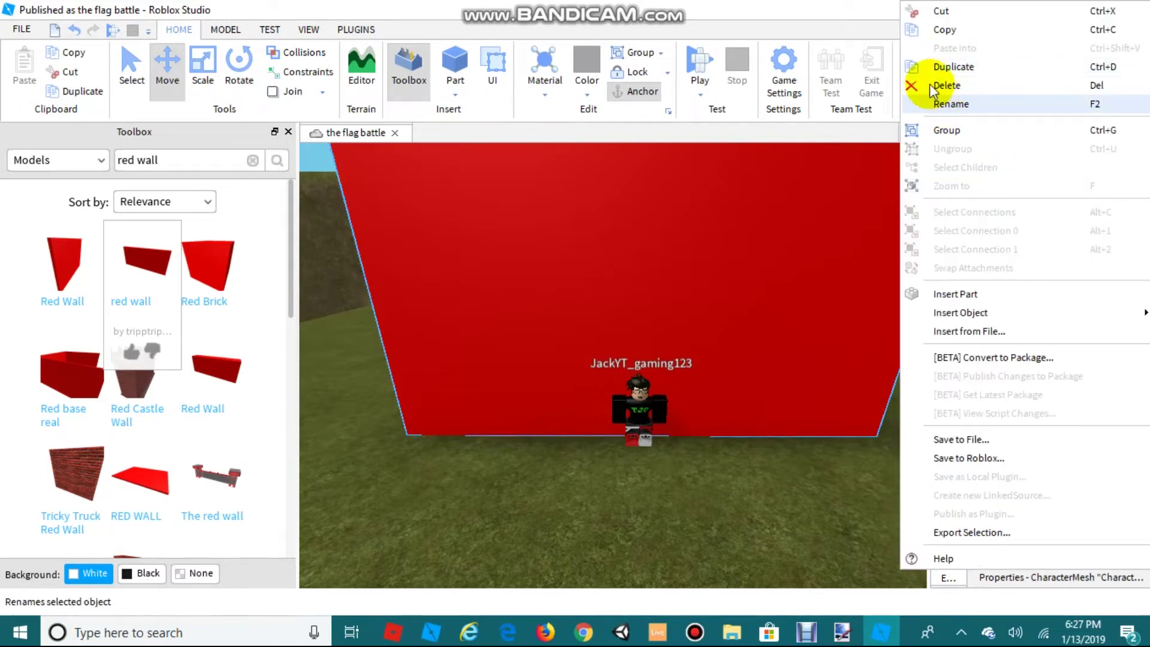
left_click(945, 85)
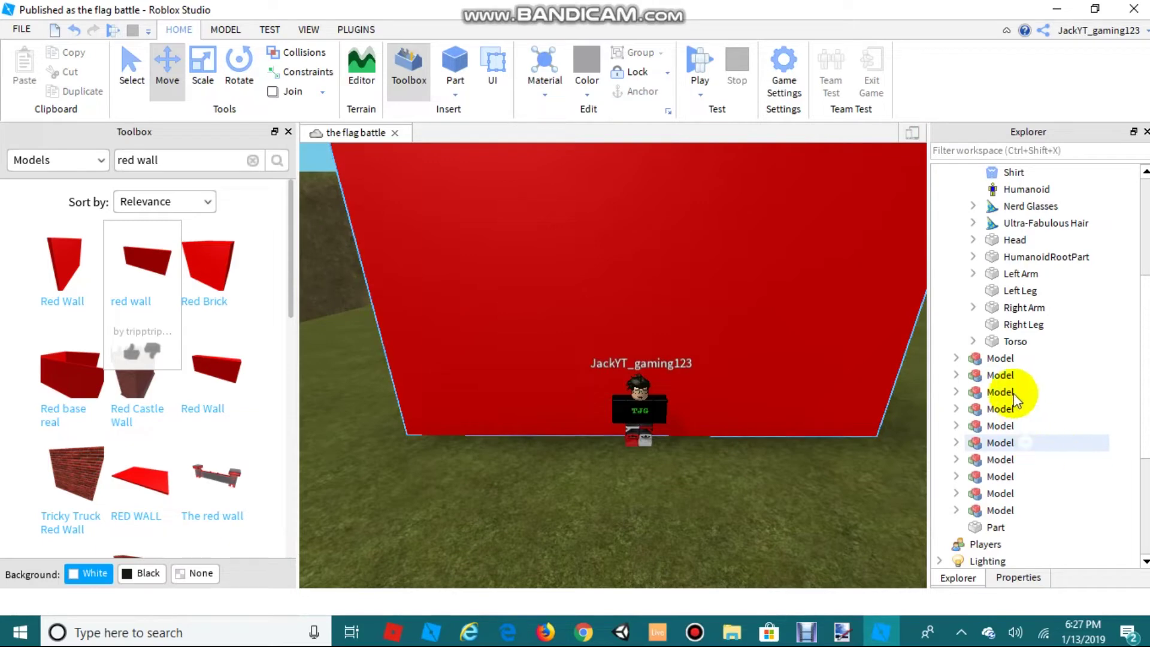
- Delete the character's Torso, Right Leg and Right Arm parts
left_click(1007, 373)
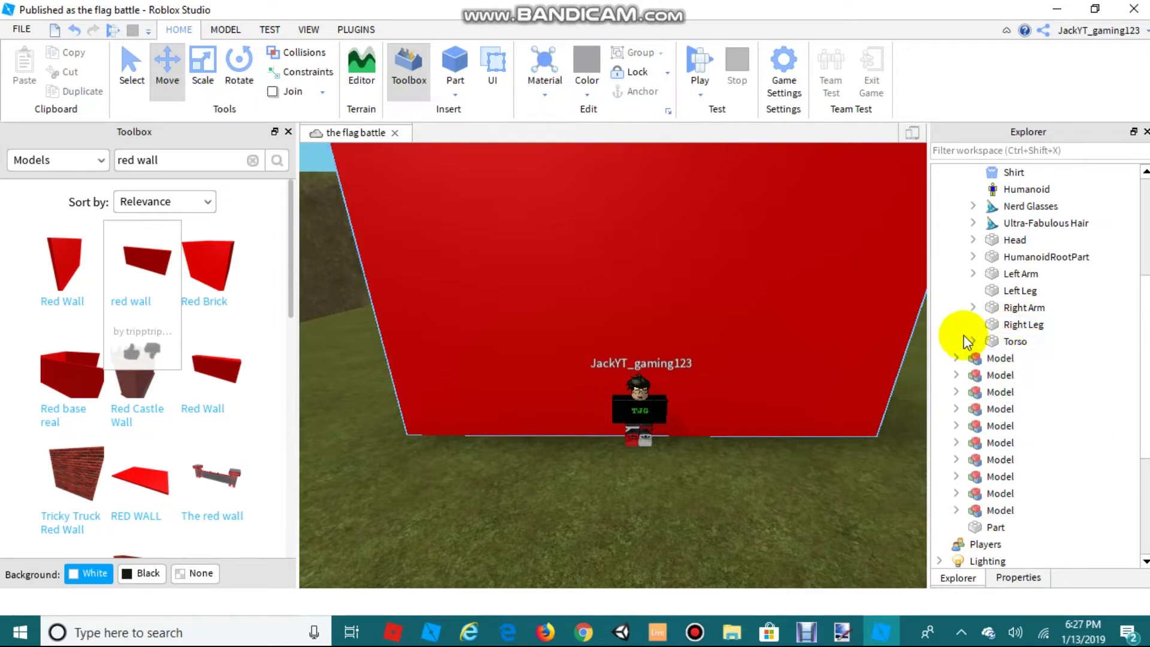
right_click(999, 339)
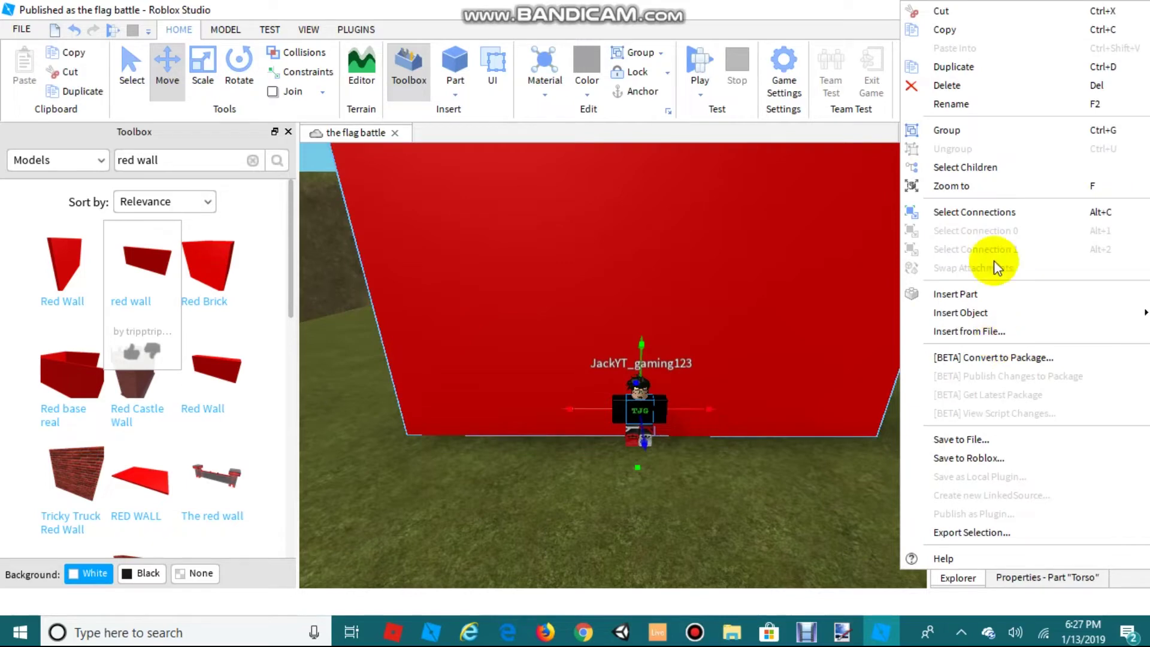
left_click(948, 86)
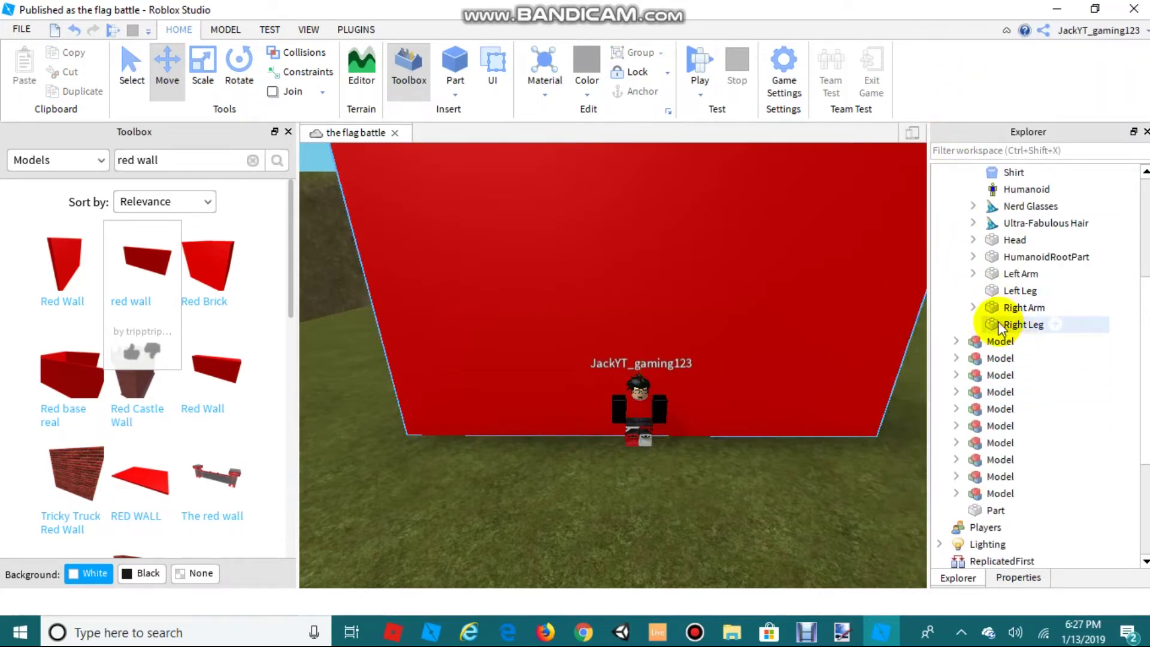
right_click(998, 324)
left_click(929, 86)
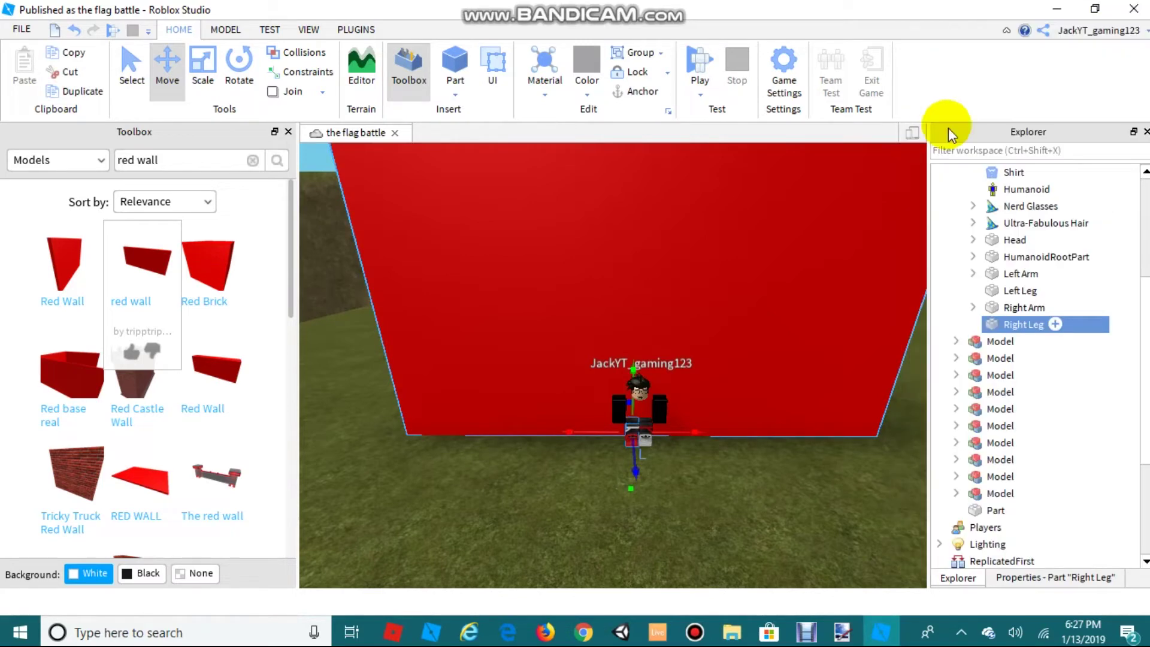
right_click(1007, 308)
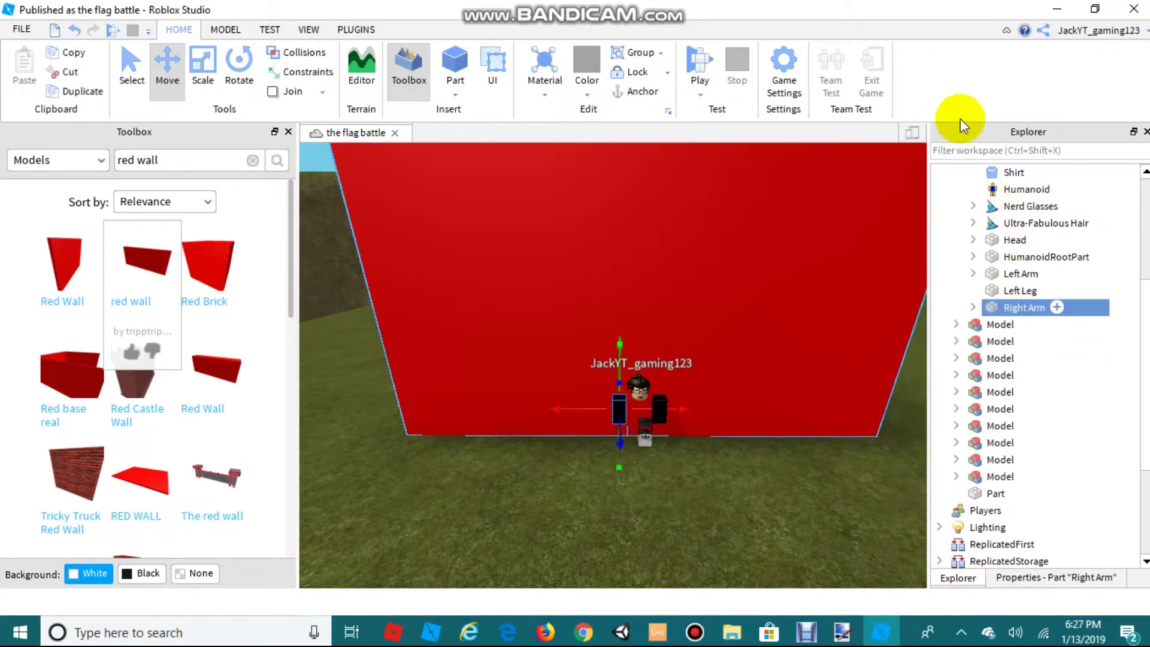
left_click(964, 158)
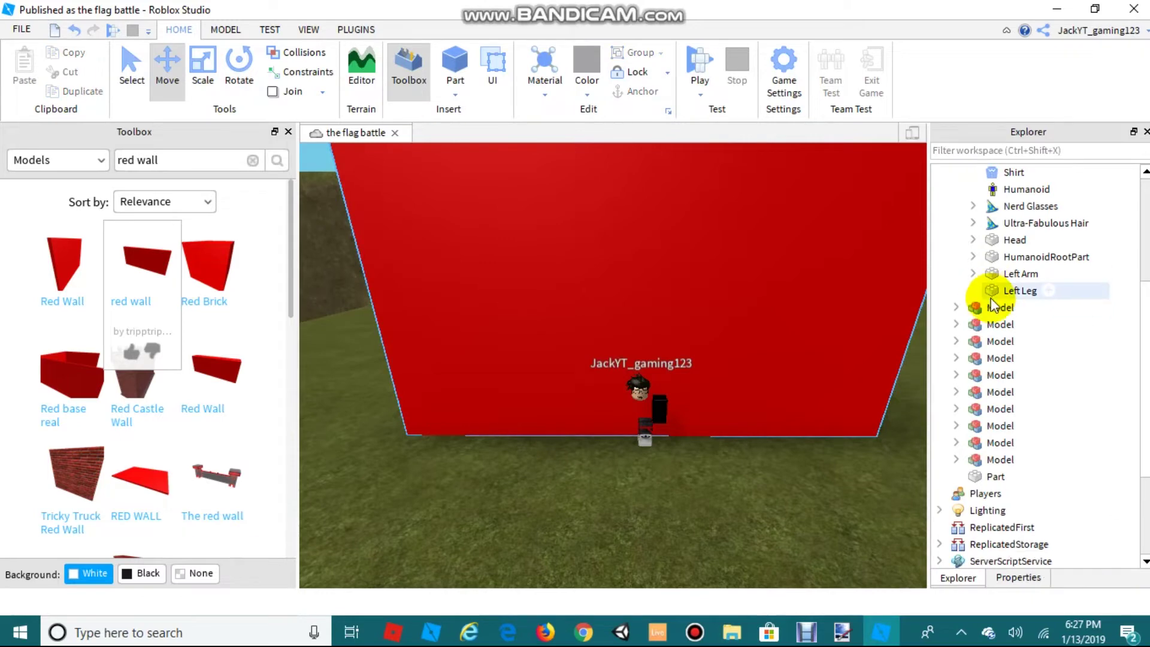
- Delete the character's Left Leg and Left Arm parts
left_click(1013, 291)
right_click(1007, 290)
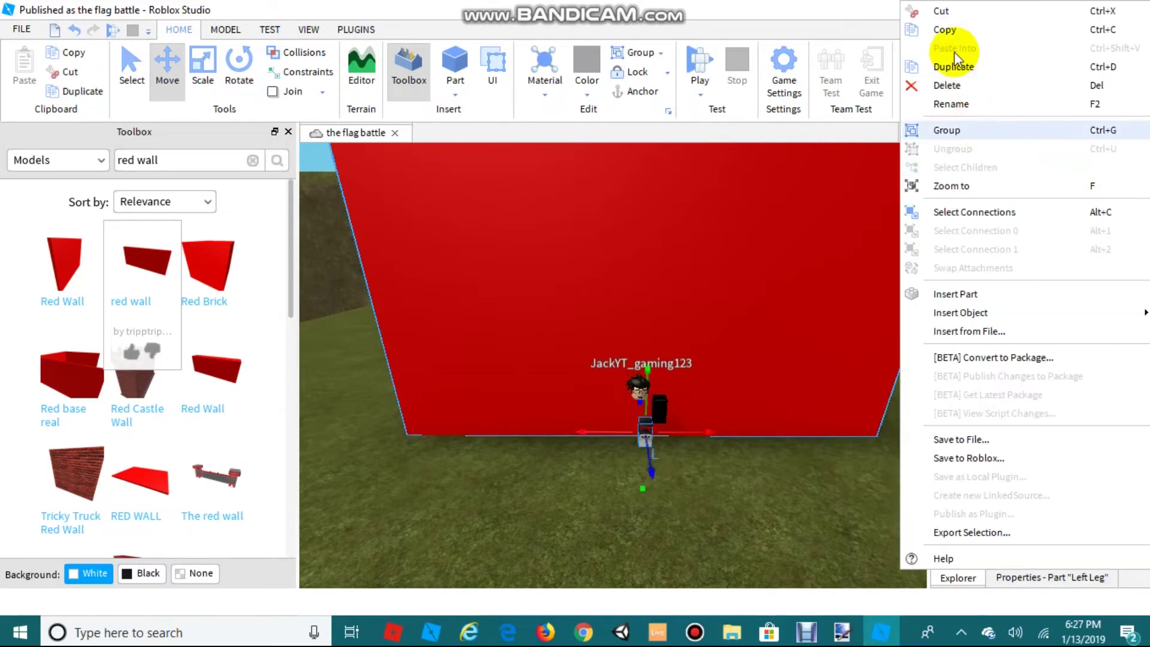
left_click(950, 86)
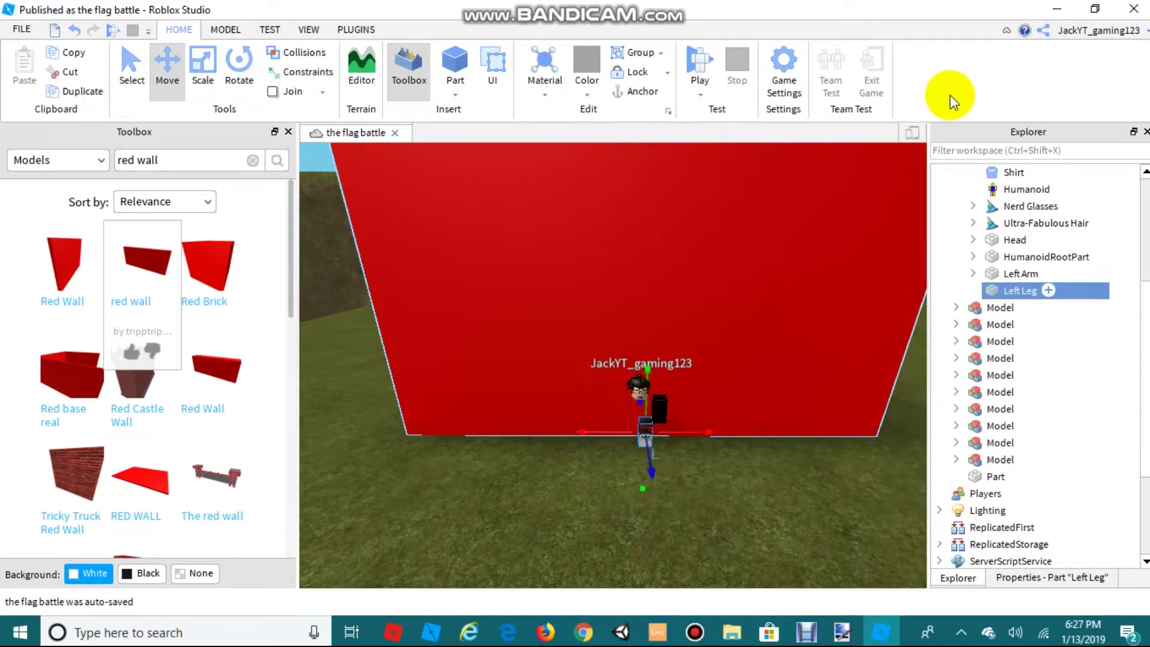
left_click(1011, 273)
right_click(1011, 273)
left_click(990, 88)
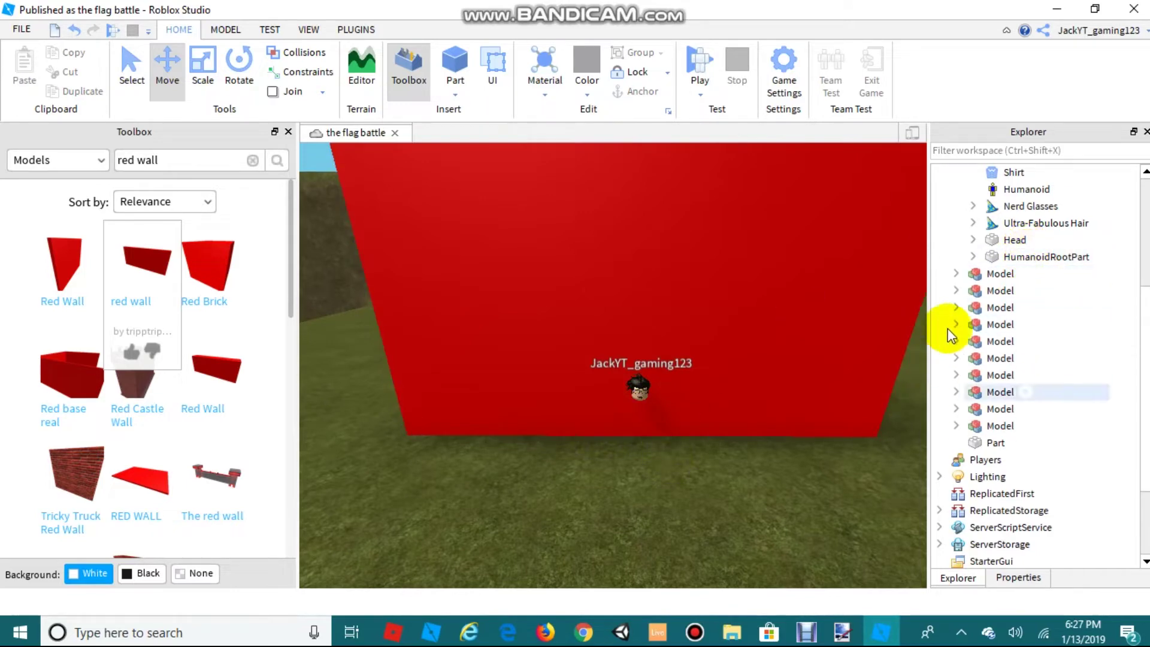
- Expand the character's Head part and delete its face decal
left_click(971, 239)
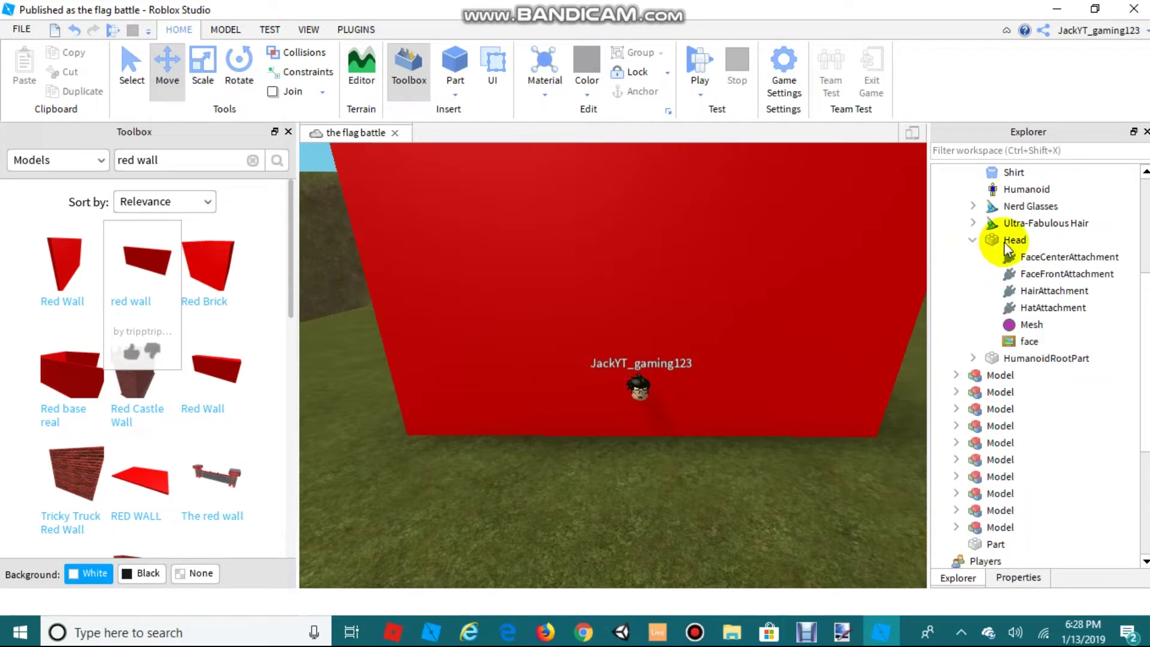
left_click(1029, 341)
right_click(1027, 338)
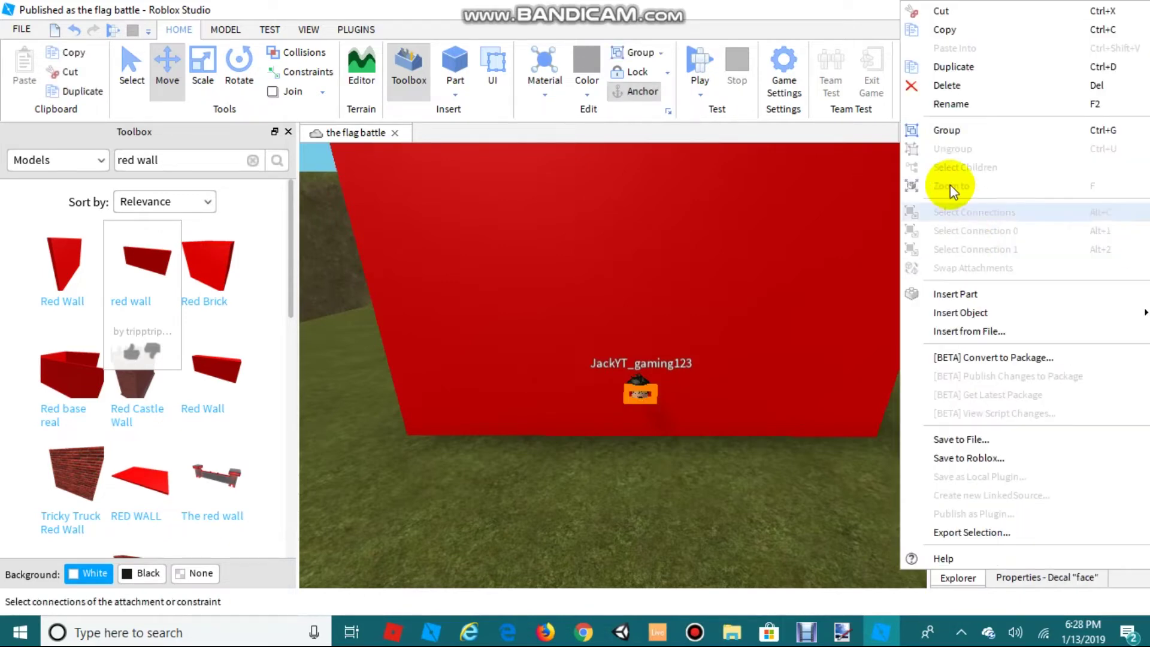
left_click(928, 91)
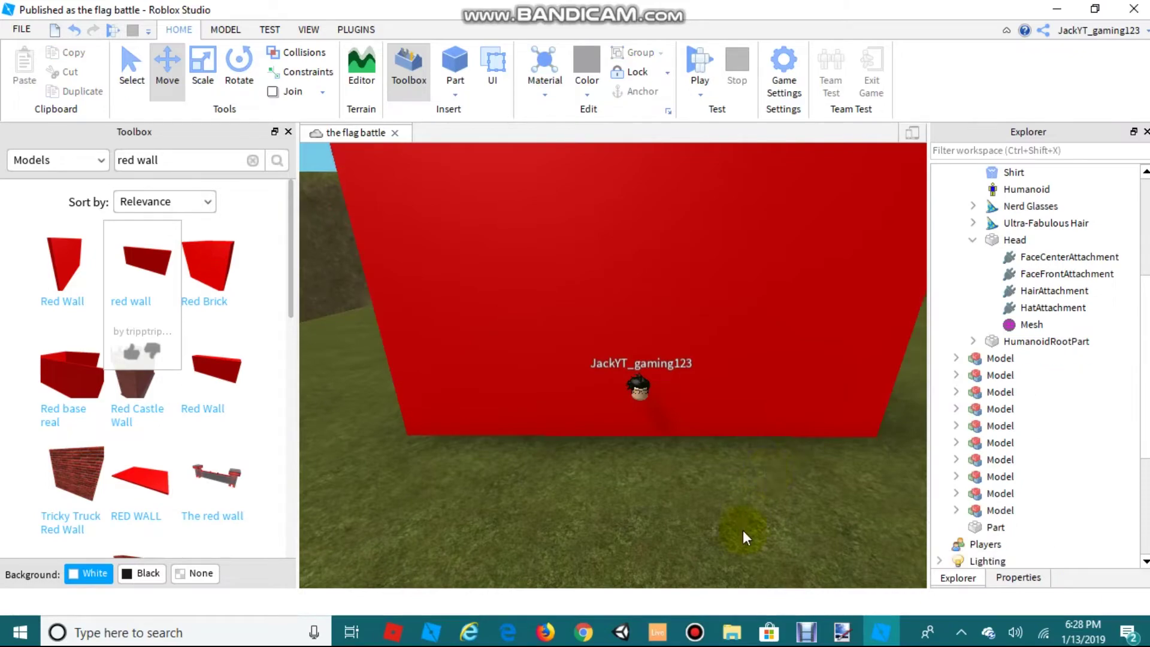
- Try moving the Head part straight up off the hair and glasses, and put it back in place
right_click_drag(743, 531, 766, 473)
key("w")
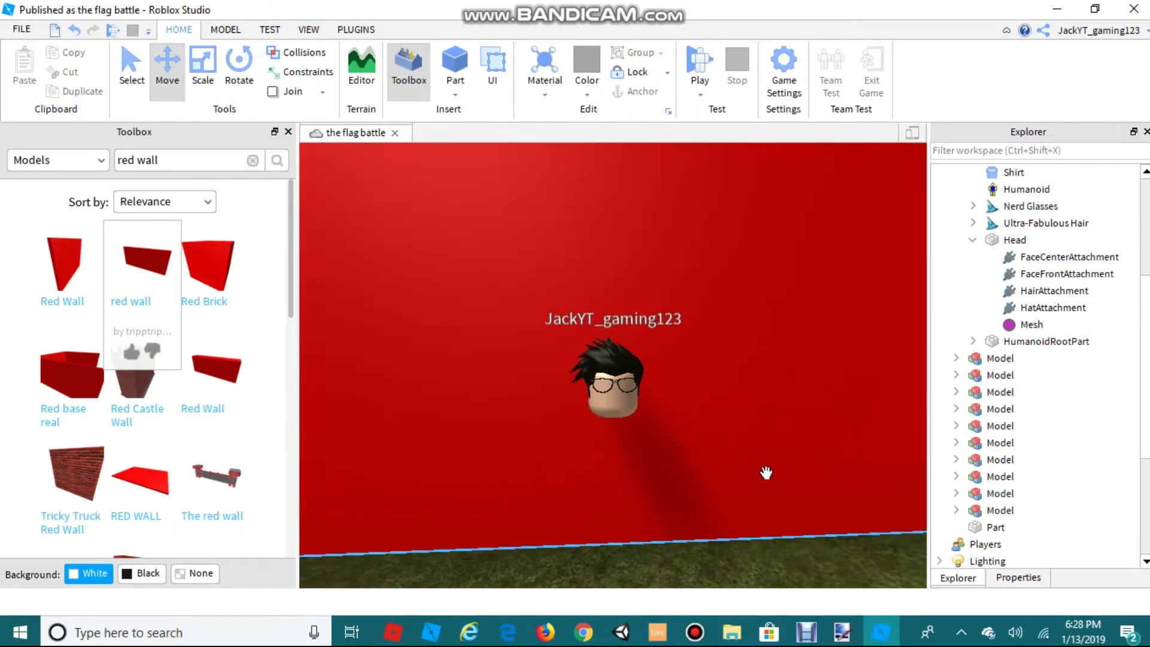
left_click(972, 239)
left_click(1006, 239)
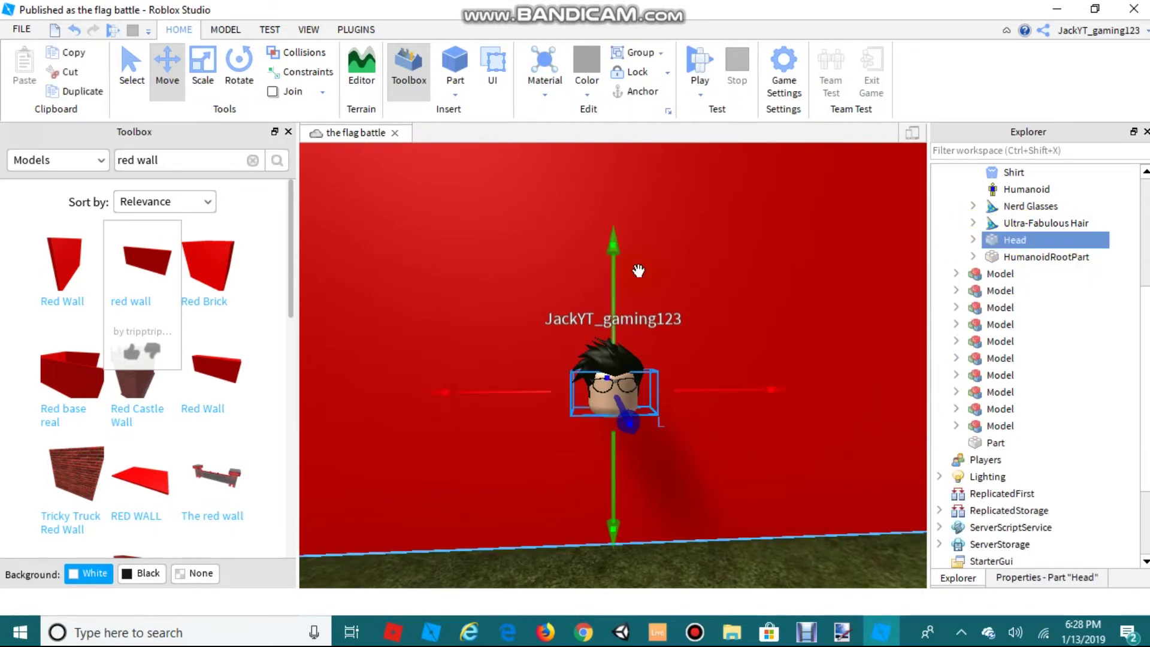
left_click_drag(612, 281, 612, 194)
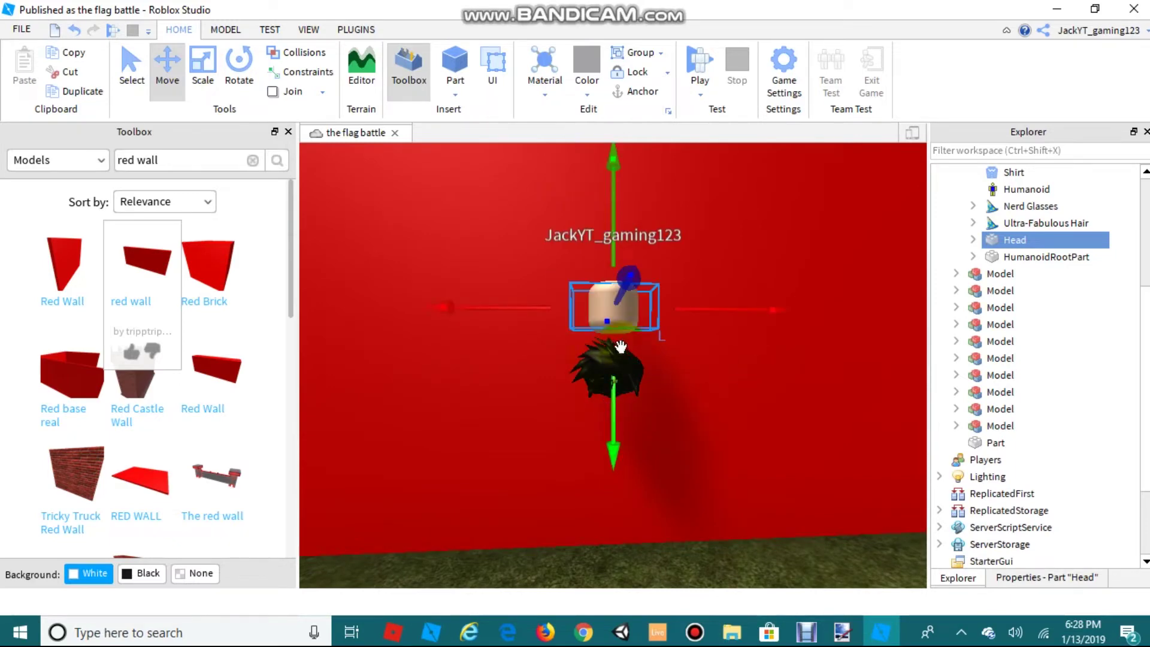
left_click_drag(619, 425, 622, 506)
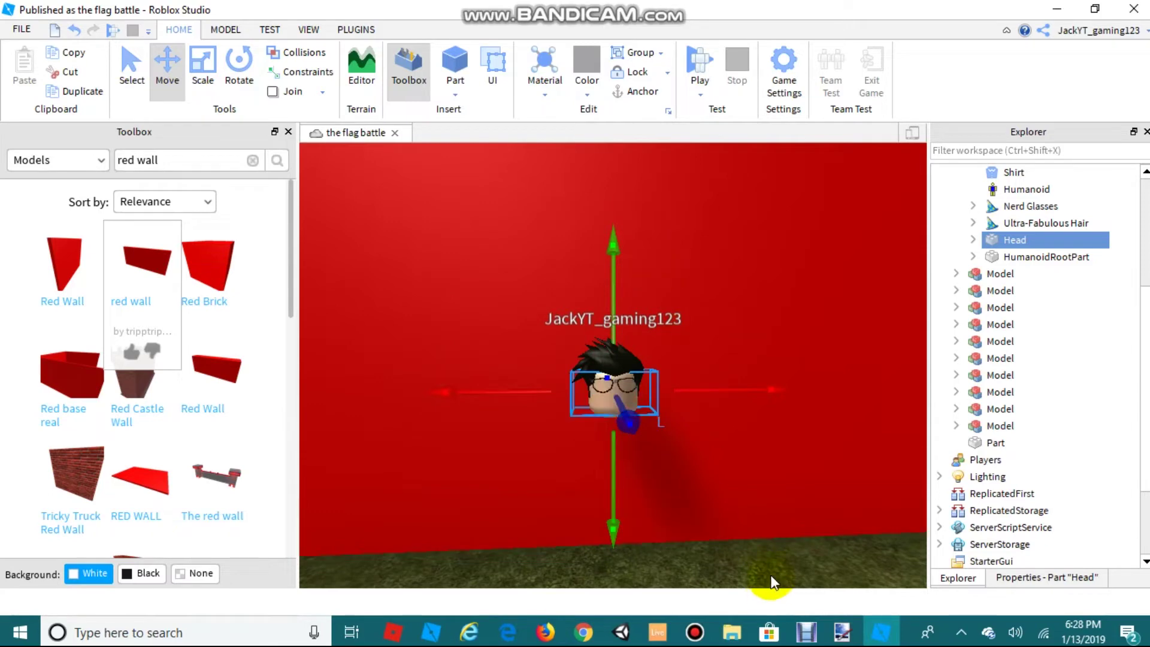
left_click(760, 558)
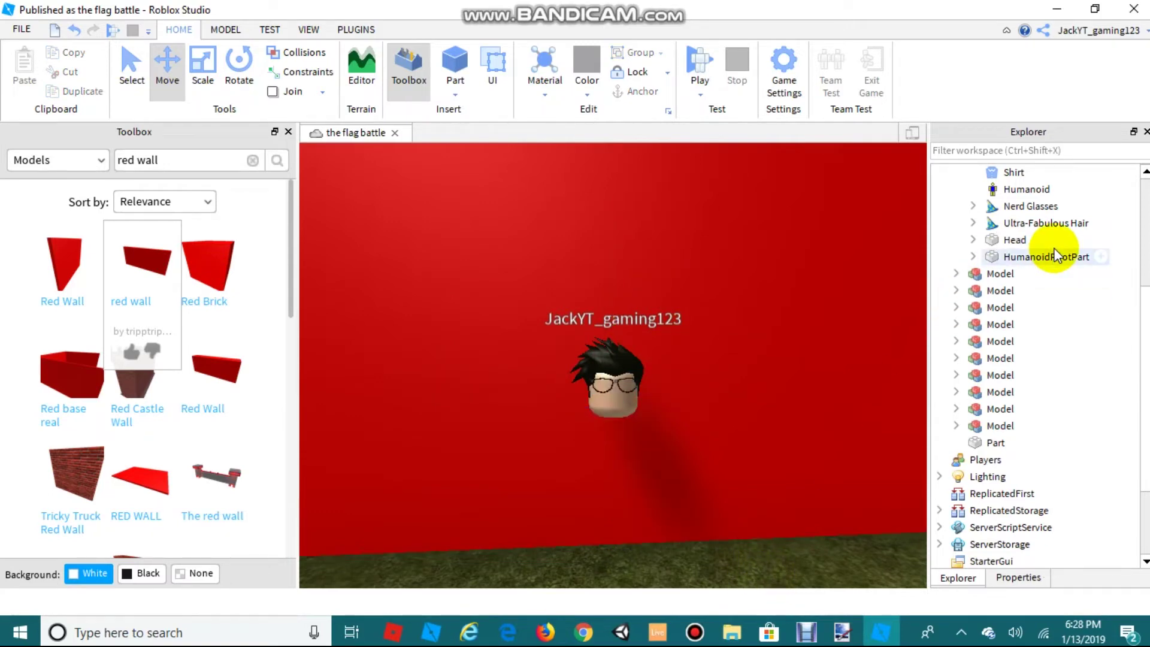
key("ctrl+z")
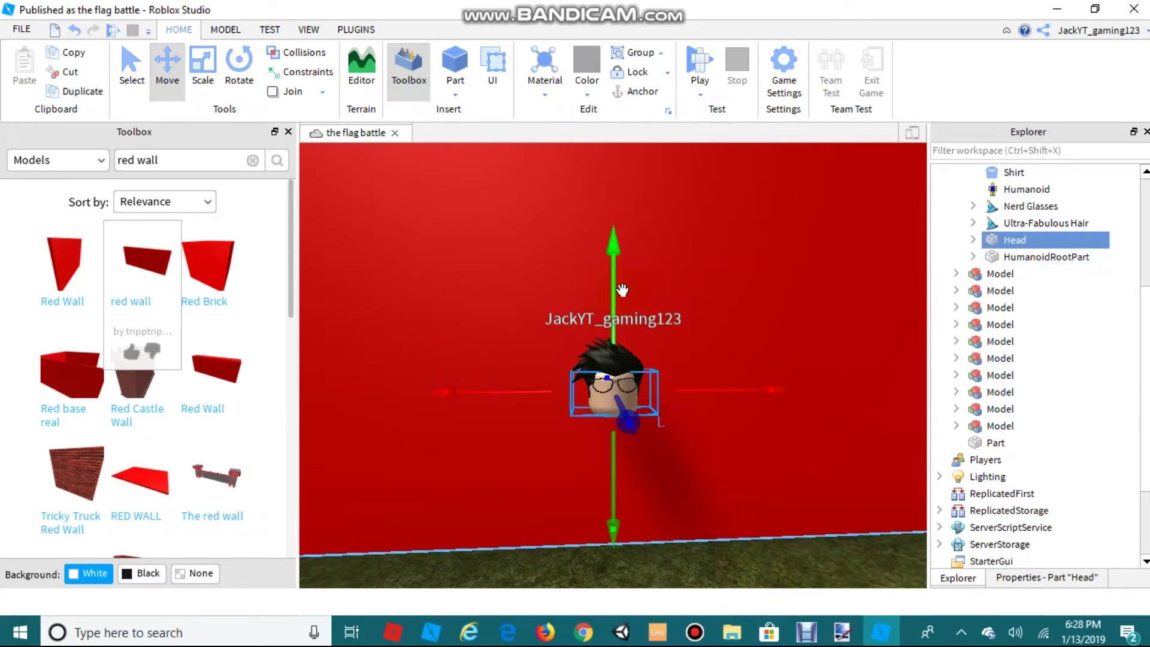
left_click_drag(611, 269, 587, 296)
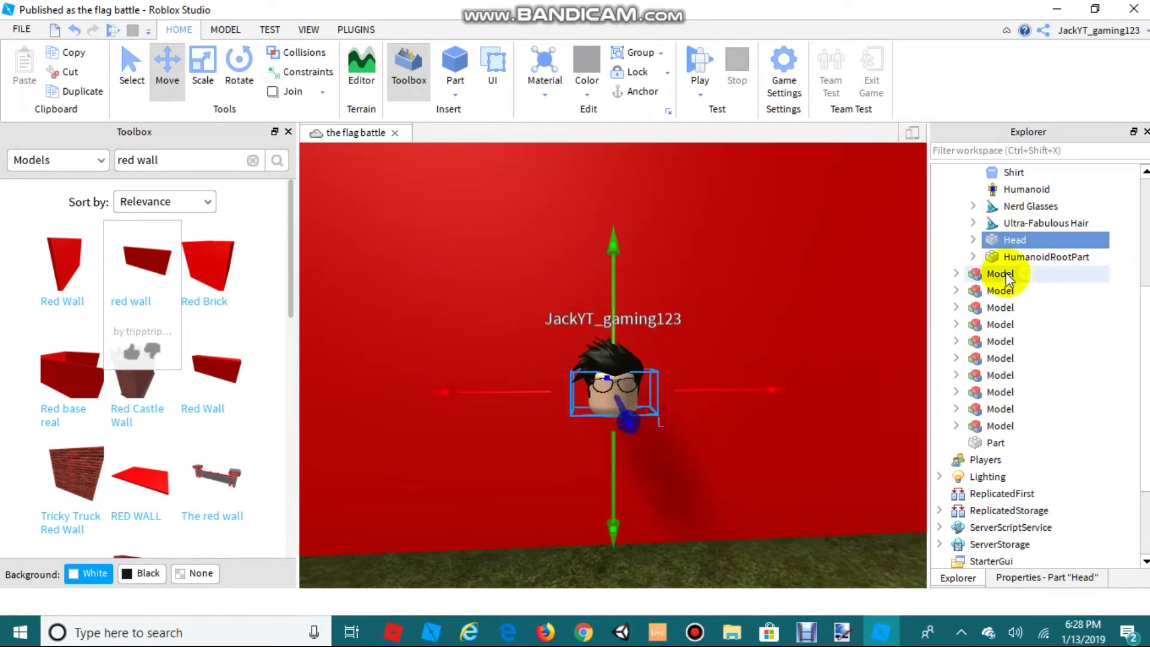
- Move the HumanoidRootPart straight up the wall and raise the Head so it sits just above that part
left_click(1002, 255)
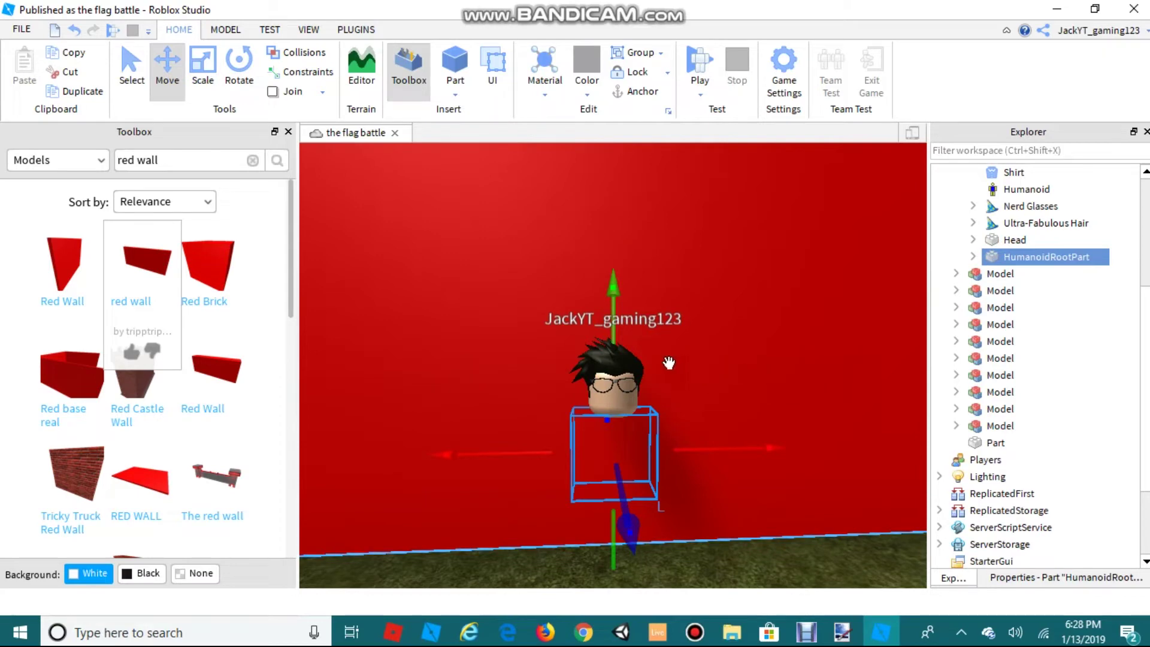
left_click_drag(623, 319, 584, 144)
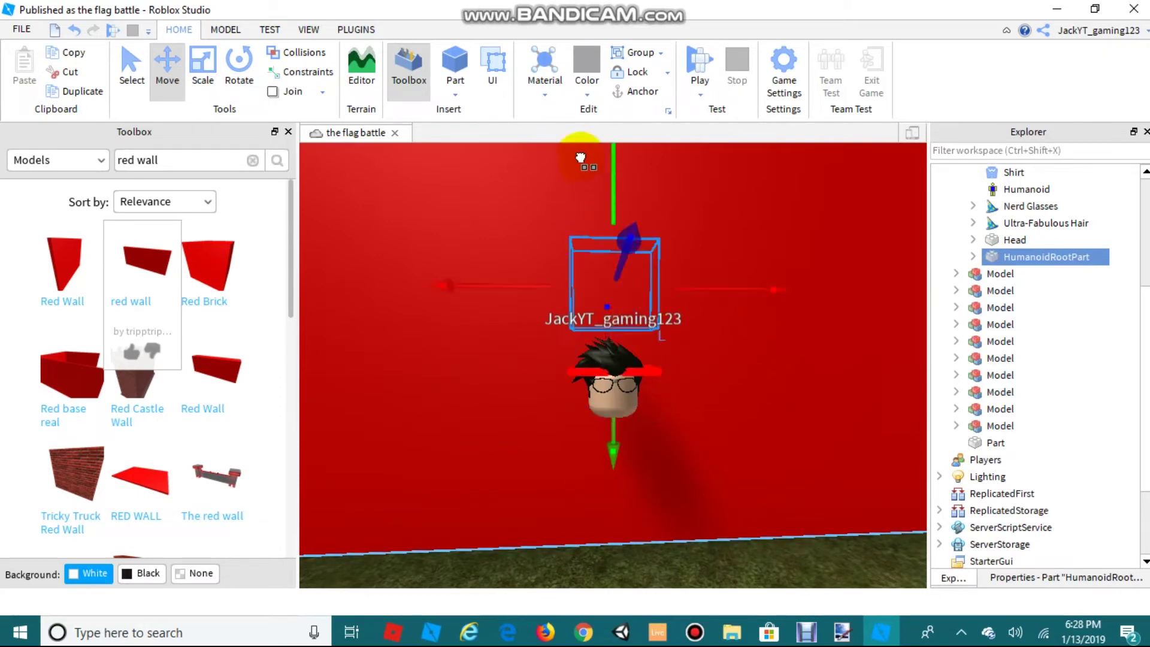
left_click(1033, 239)
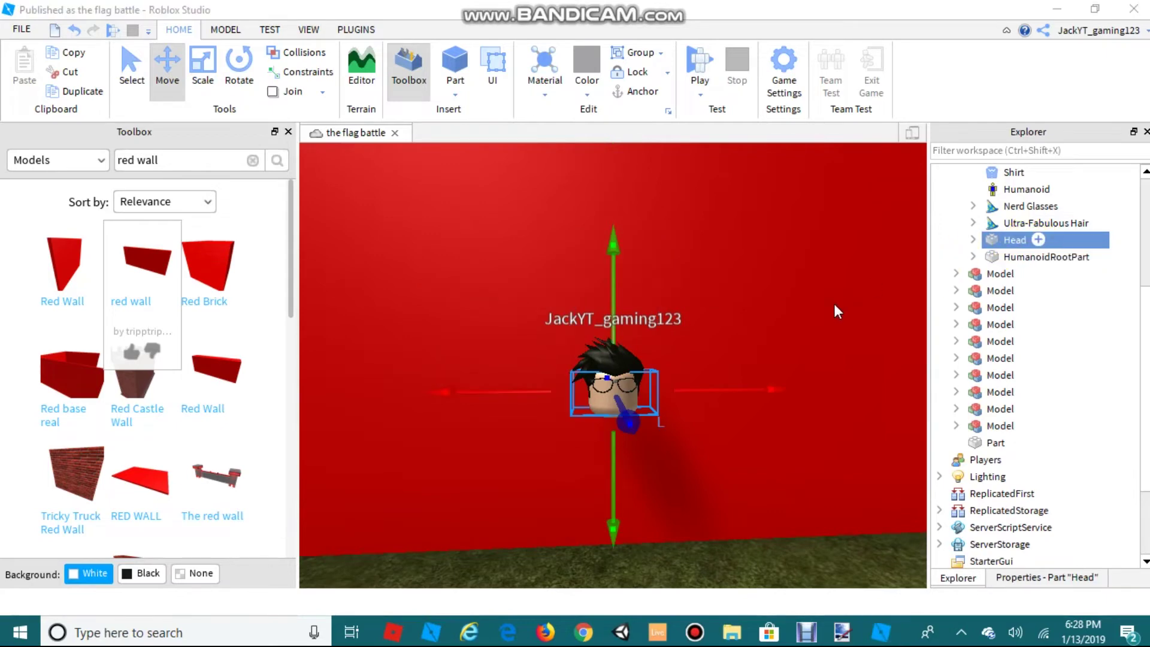
key("ctrl+i")
type("s")
right_click_drag(834, 309, 834, 304)
key("s")
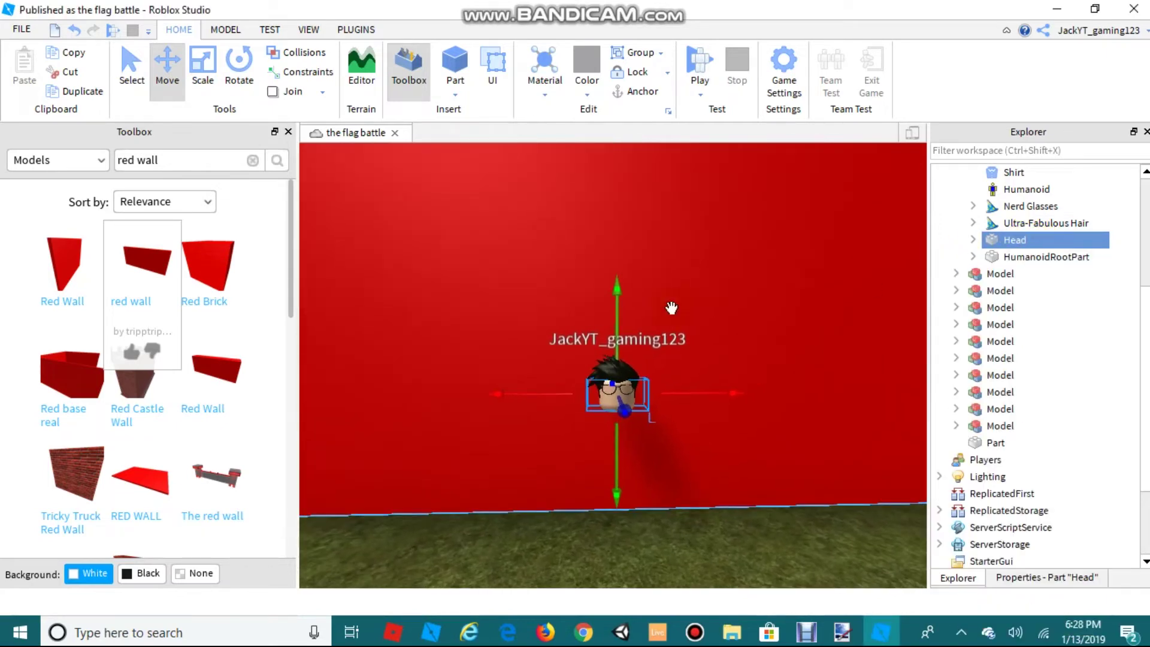
left_click_drag(624, 310, 624, 191)
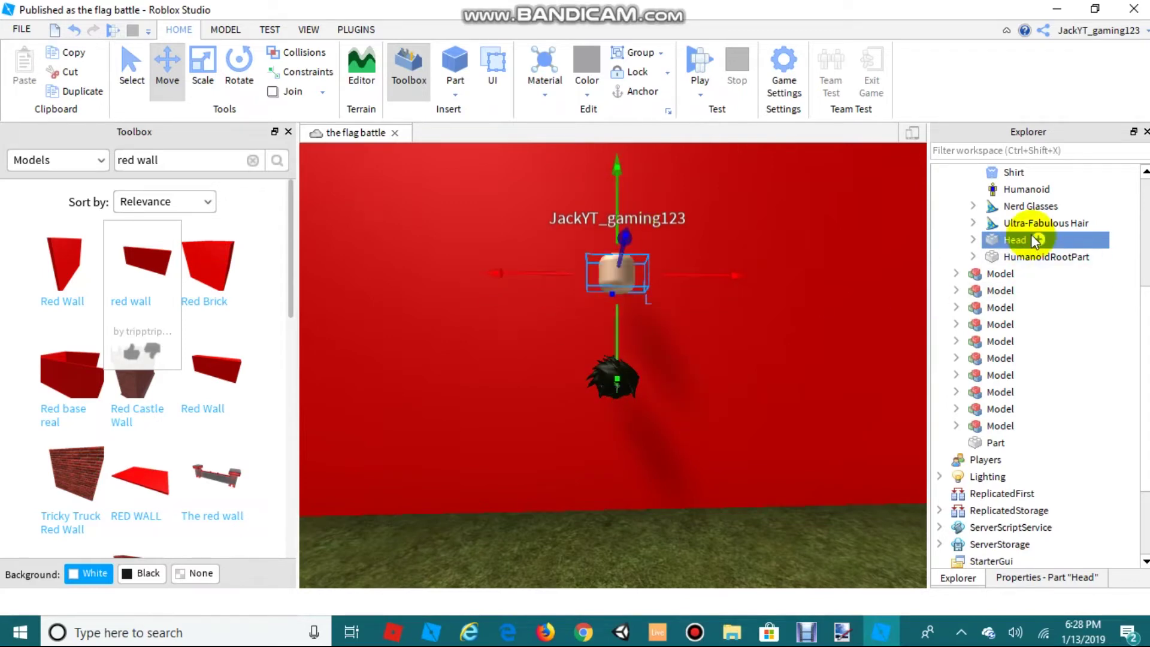
left_click(1032, 259)
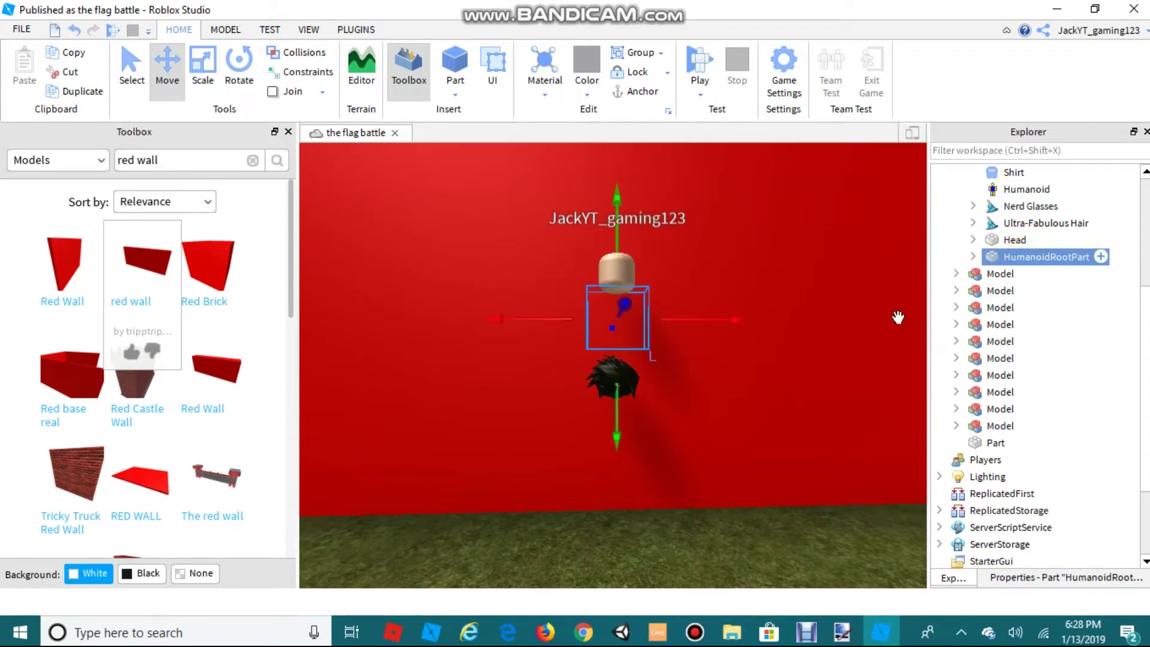
- Move the Ultra-Fabulous Hair and Nerd Glasses accessories straight up onto the raised head
left_click(1013, 224)
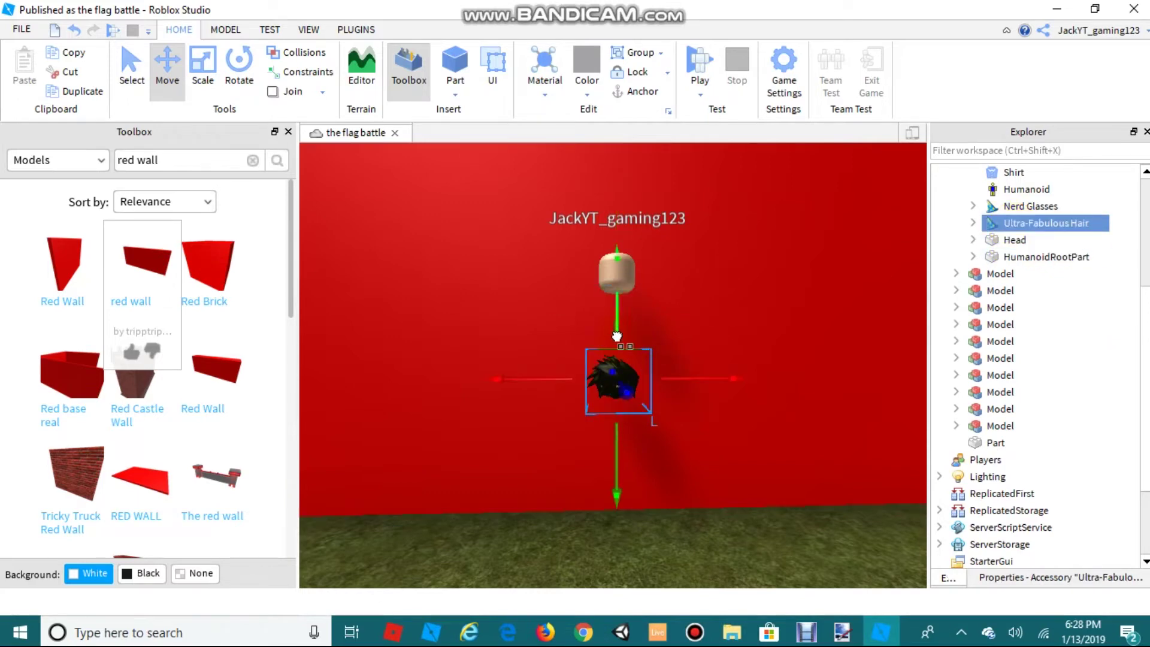
left_click_drag(617, 336, 645, 233)
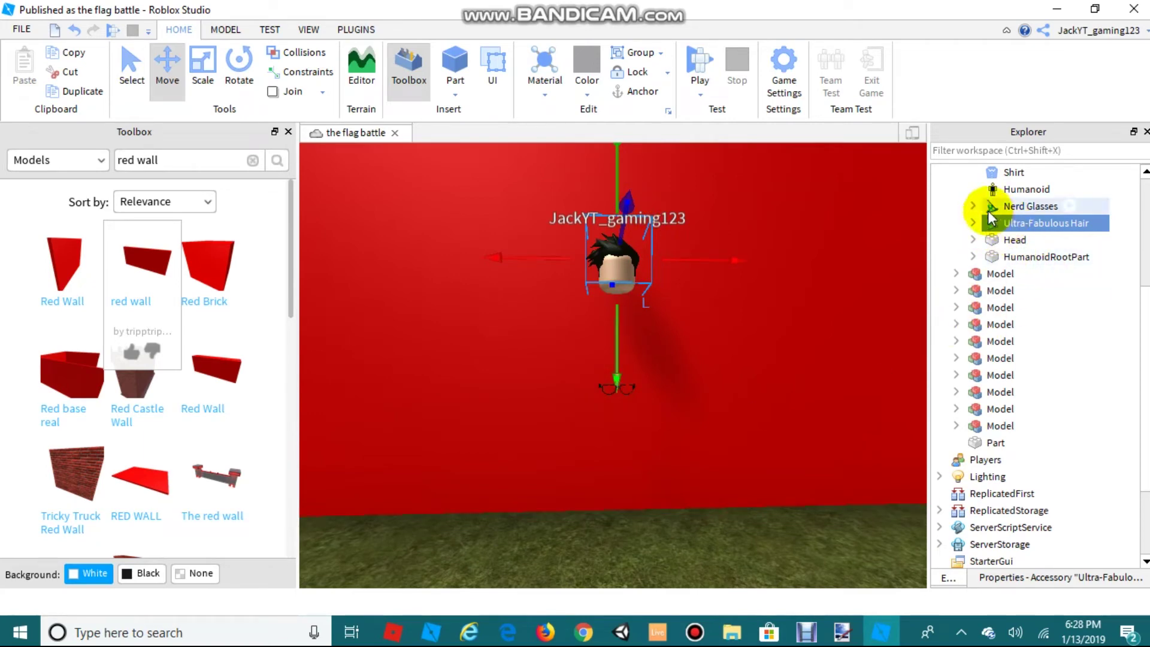
left_click(1018, 206)
left_click_drag(618, 388, 658, 227)
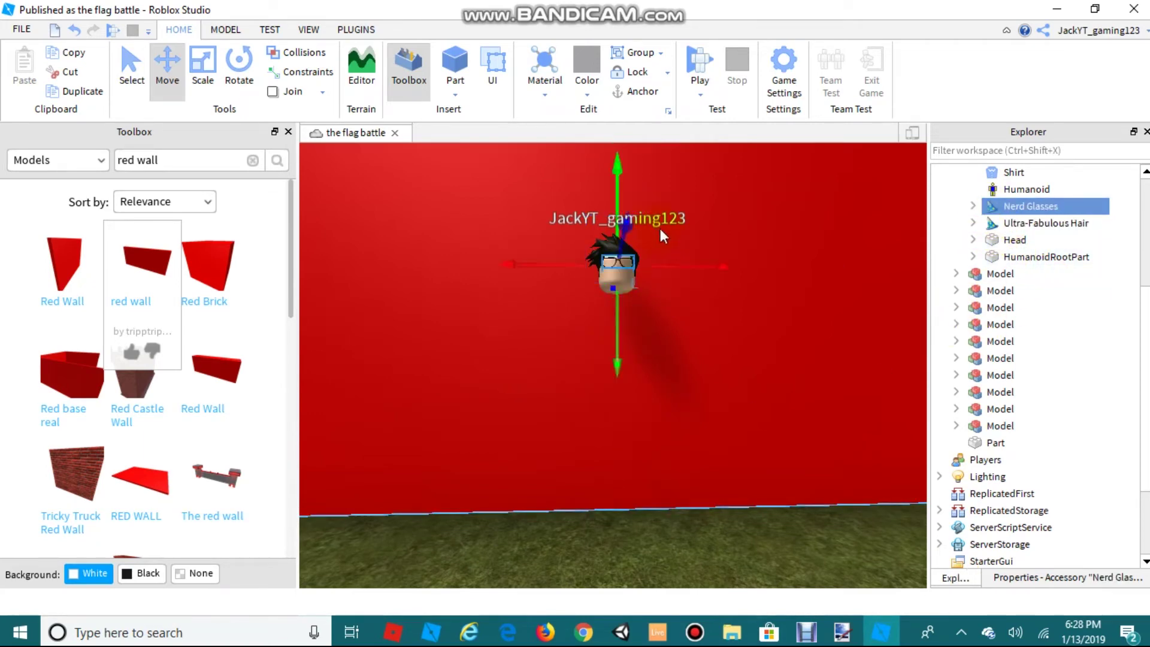
right_click_drag(709, 274, 738, 273)
scroll(734, 269, "up", 3)
scroll(737, 271, "down", 2)
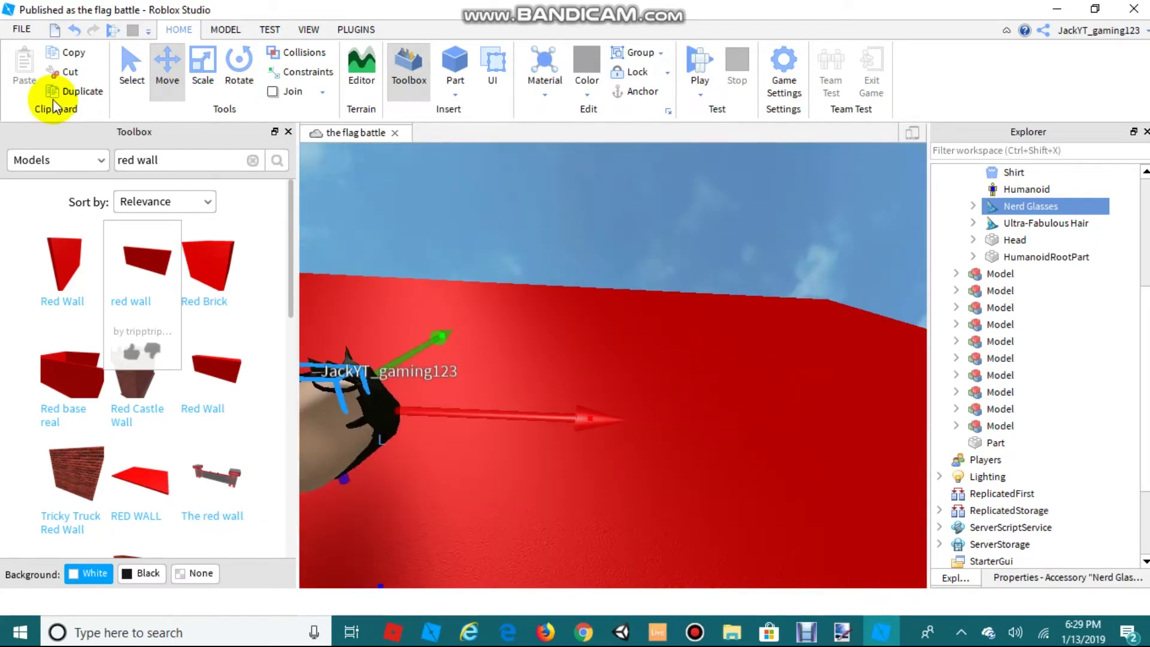
- Switch to the Select tool and frame the floating head face-on against the plain red wall
left_click(123, 76)
left_click(611, 373)
left_click(611, 372)
right_click_drag(611, 373, 610, 372)
right_click_drag(838, 371, 826, 371)
right_click_drag(731, 339, 736, 354)
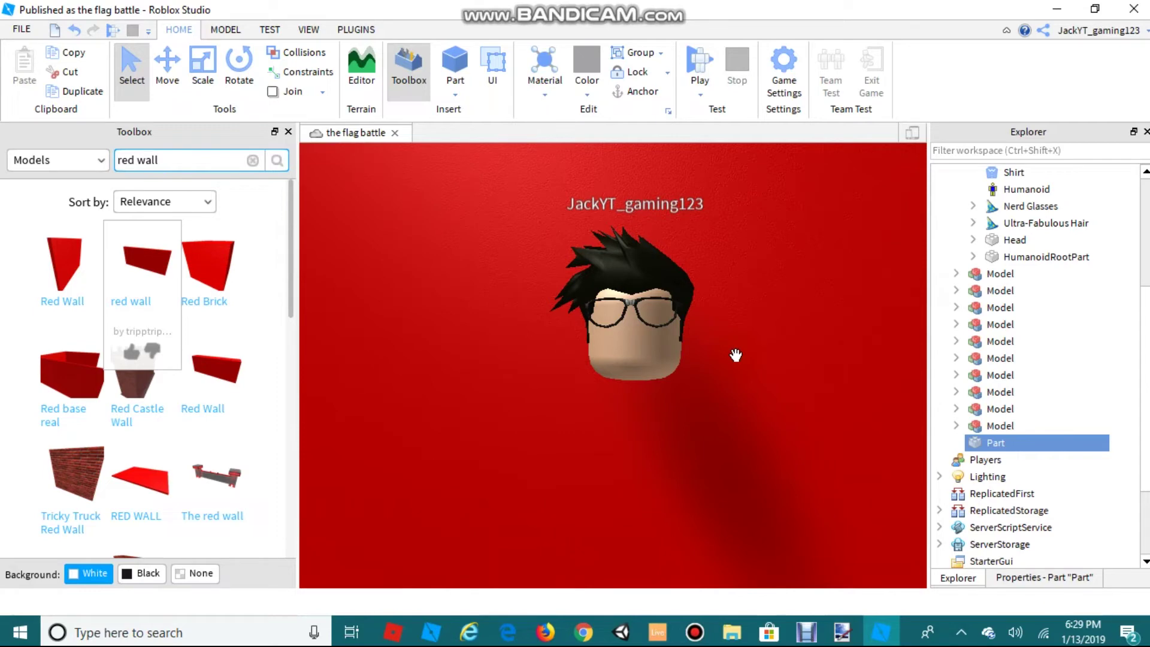
key("super")
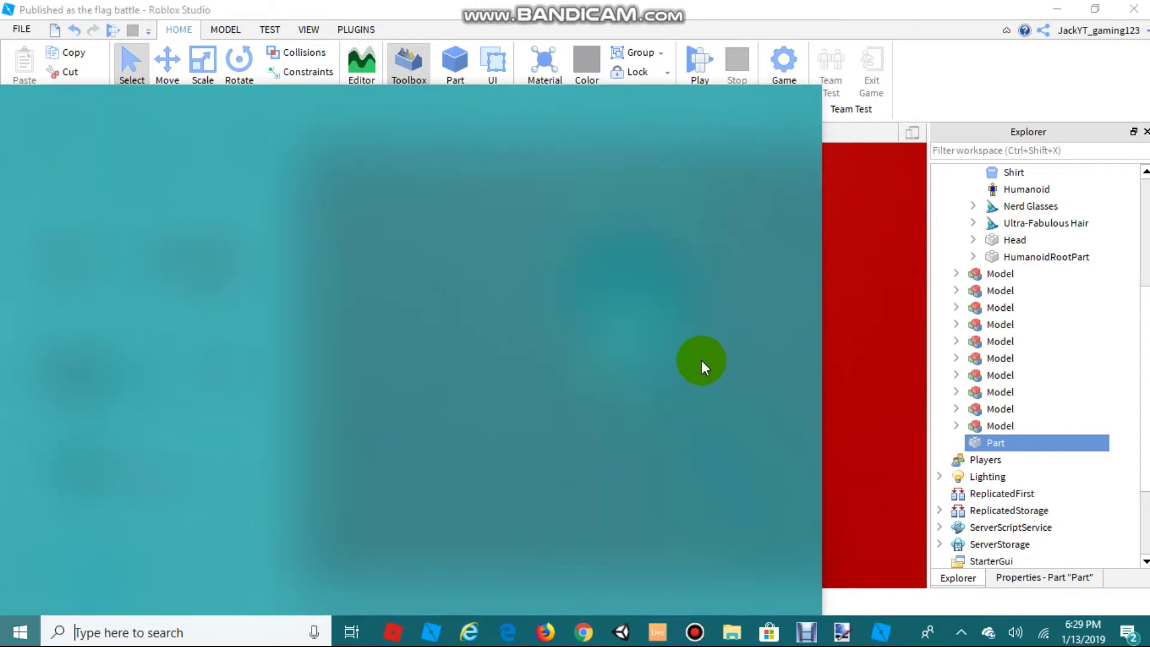
left_click(3, 628)
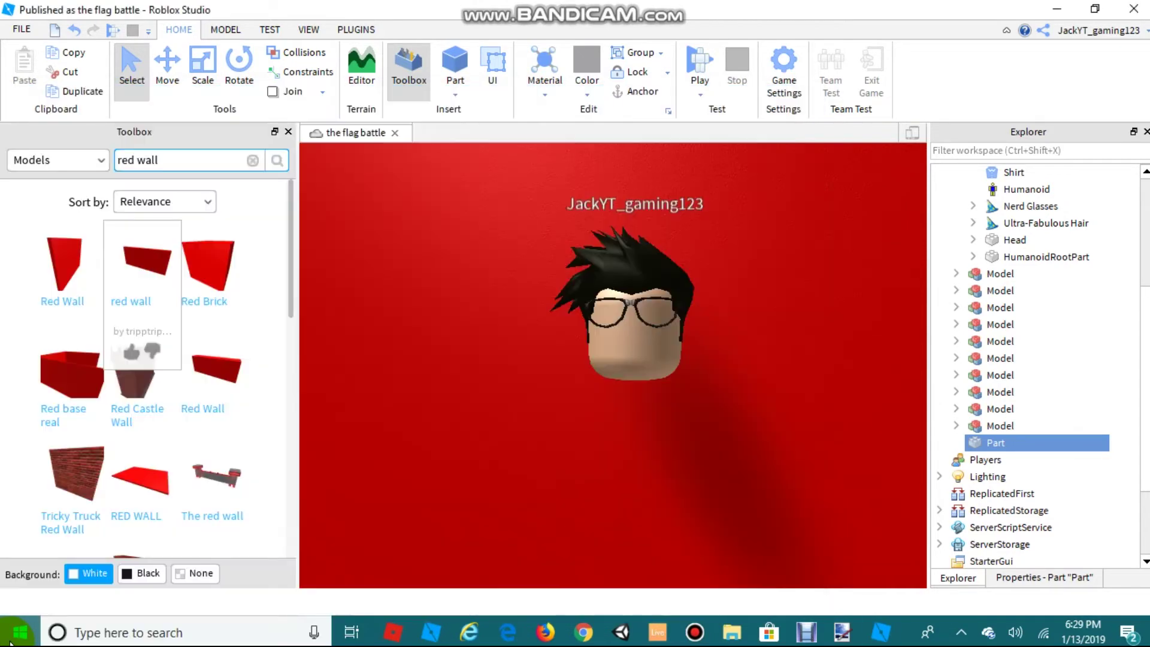
left_click(112, 634)
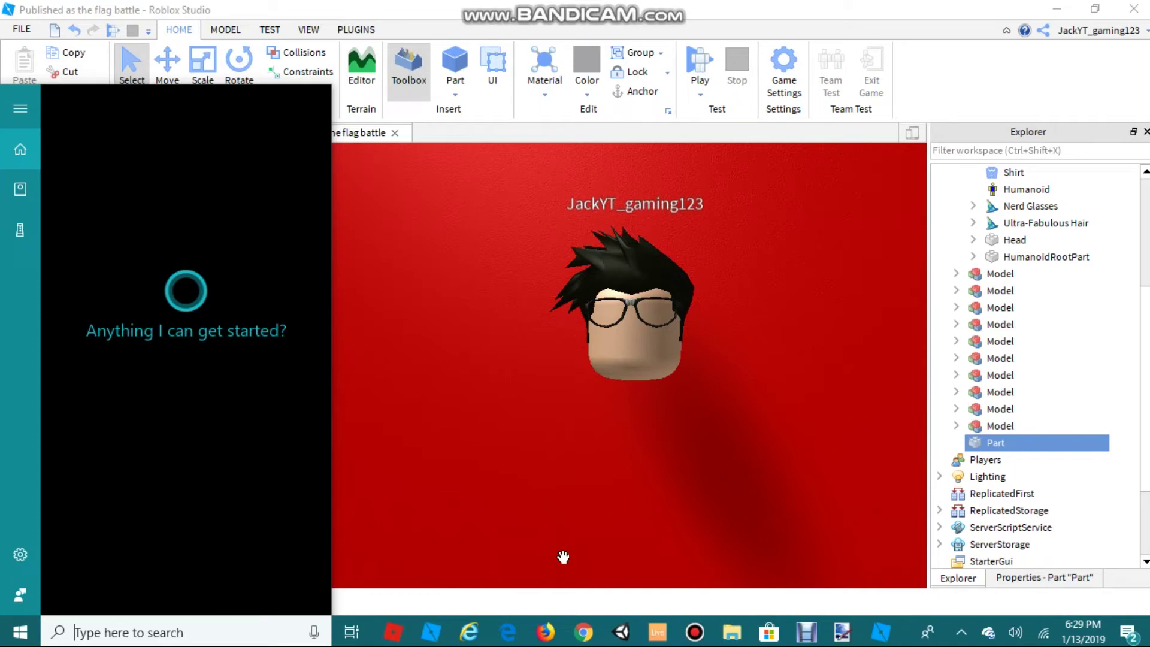
type("snich")
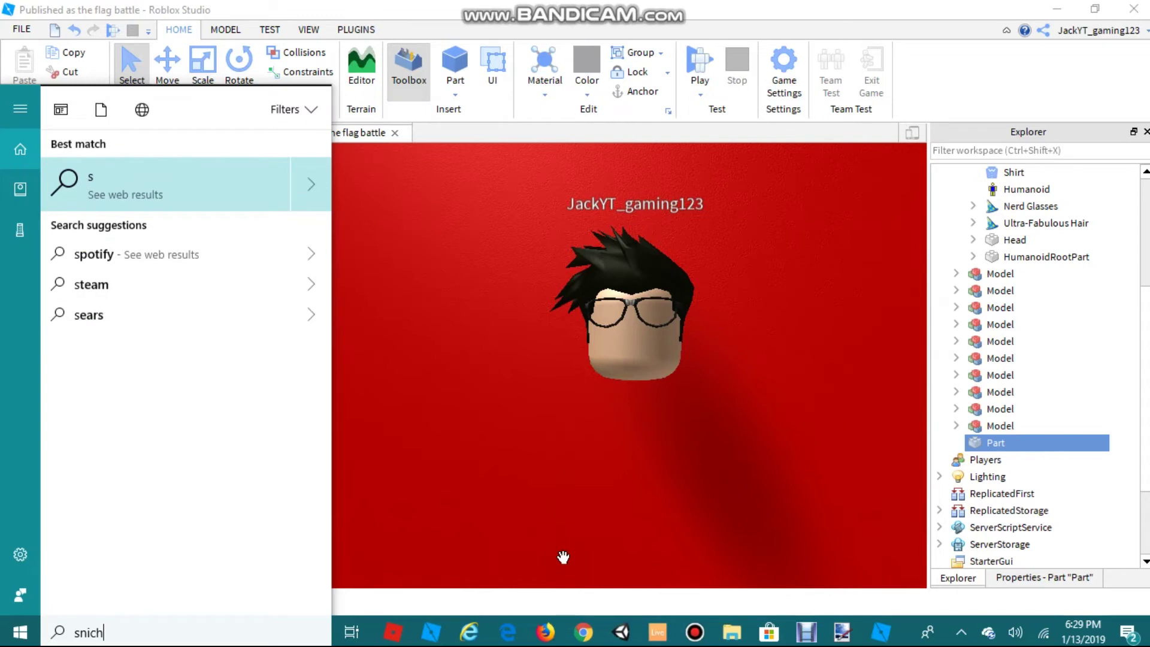
key("BackSpace")
key("BackSpace")
key("BackSpace")
key("BackSpace")
key("BackSpace")
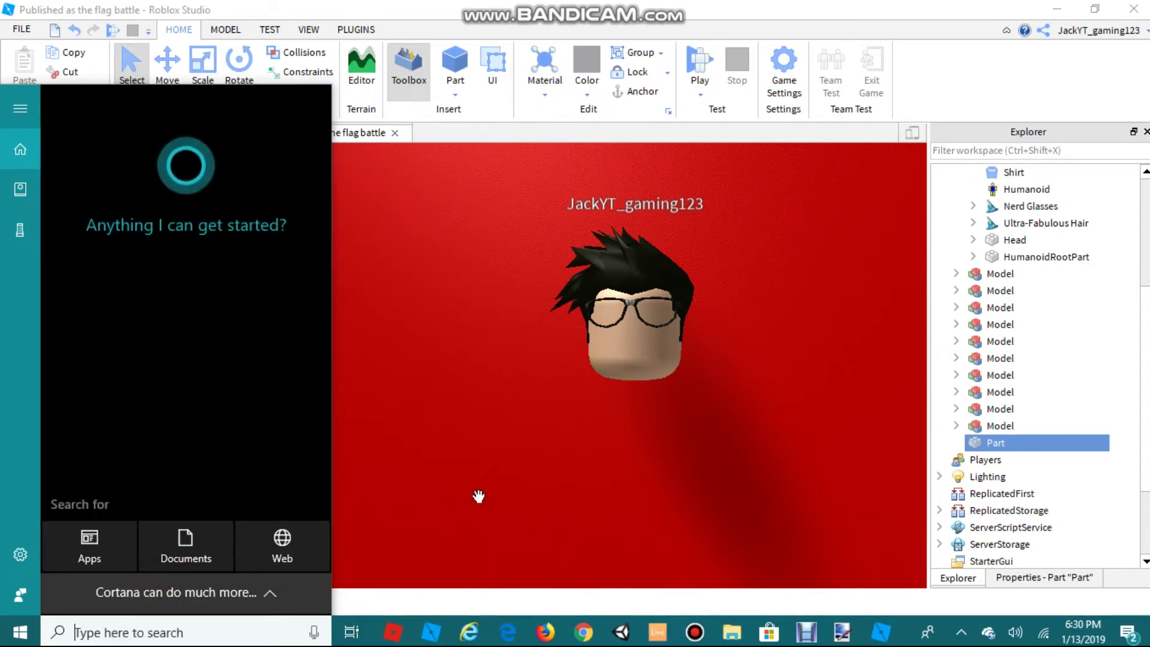
left_click(482, 603)
left_click(587, 644)
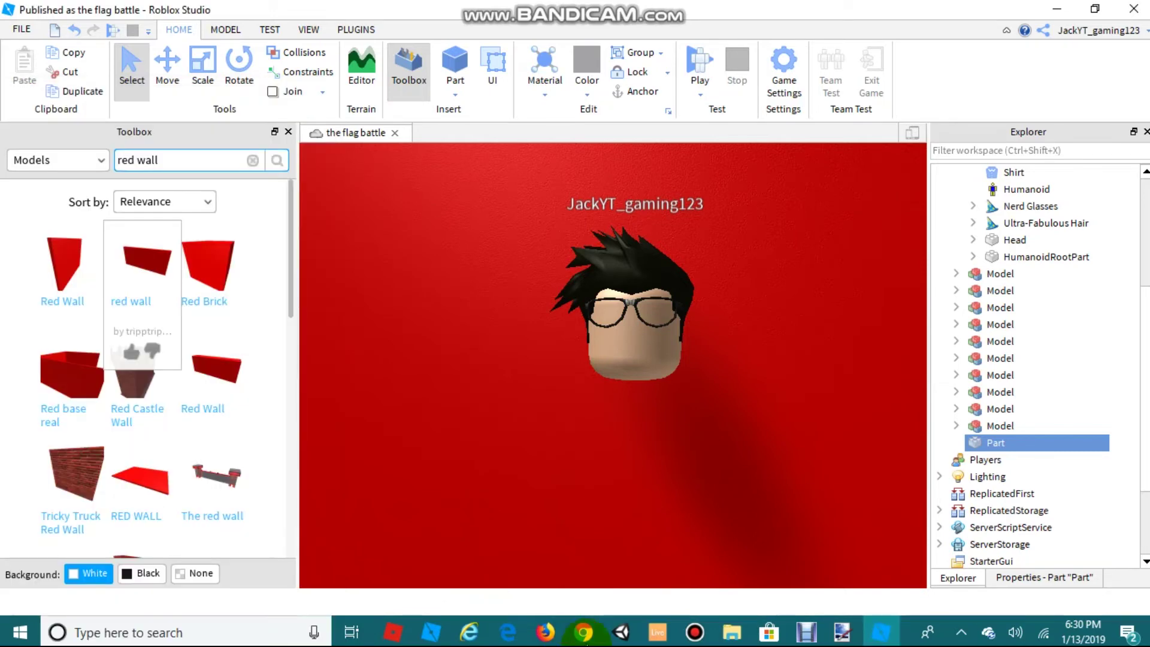
left_click(695, 632)
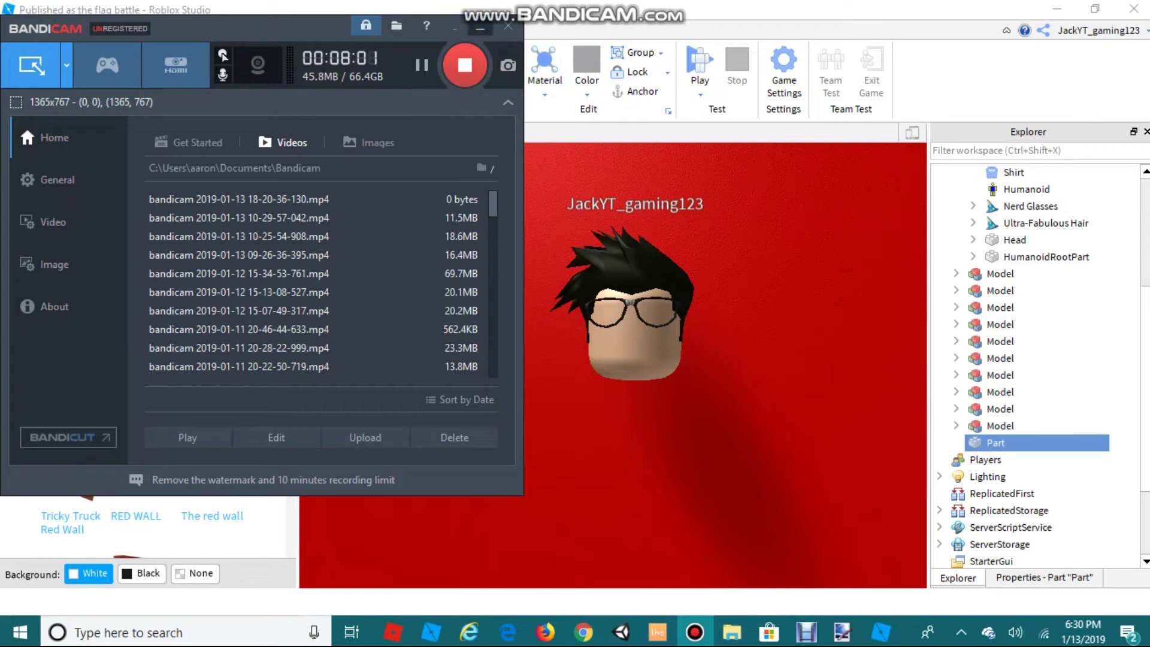
left_click(480, 28)
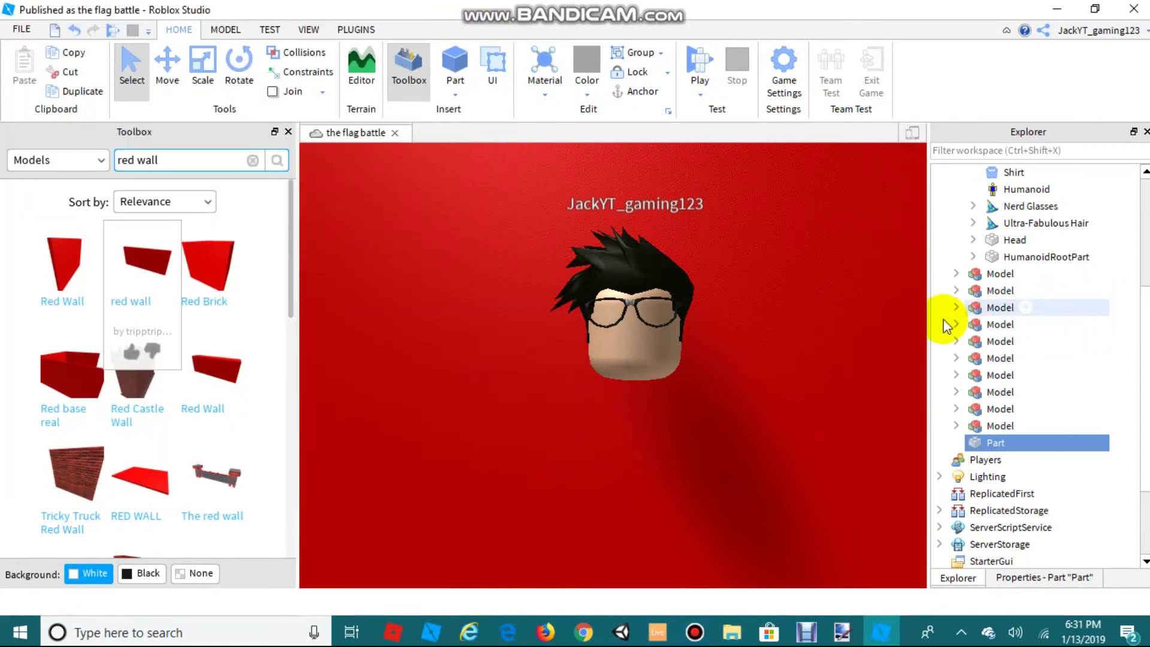
right_click_drag(883, 340, 882, 339)
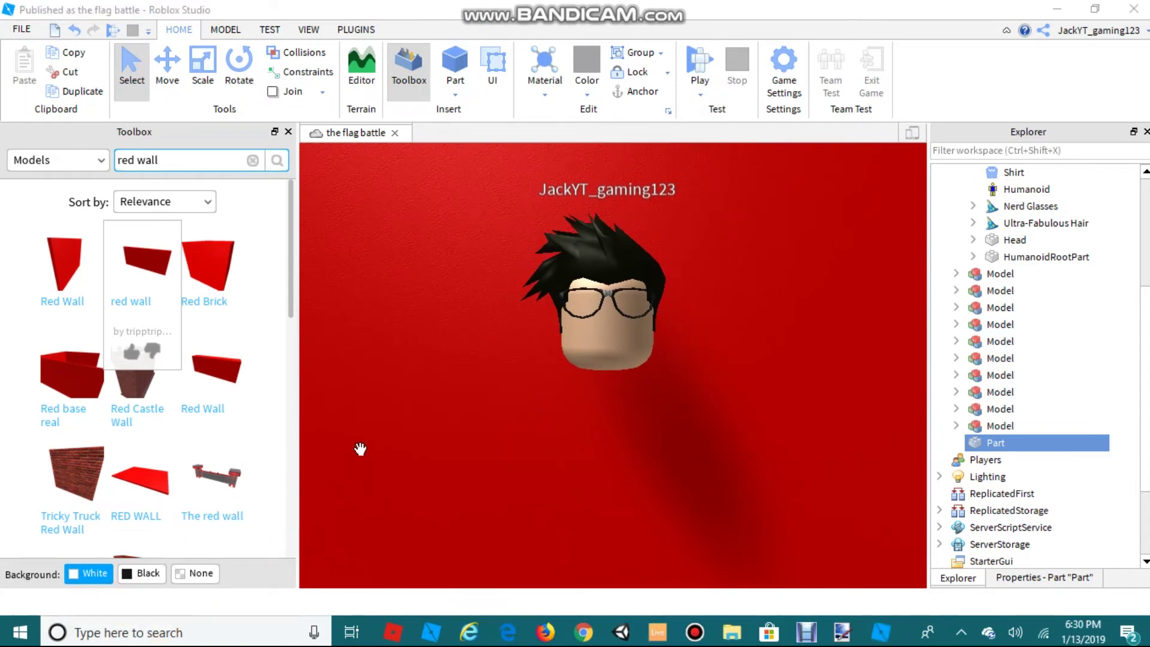
key("super+s")
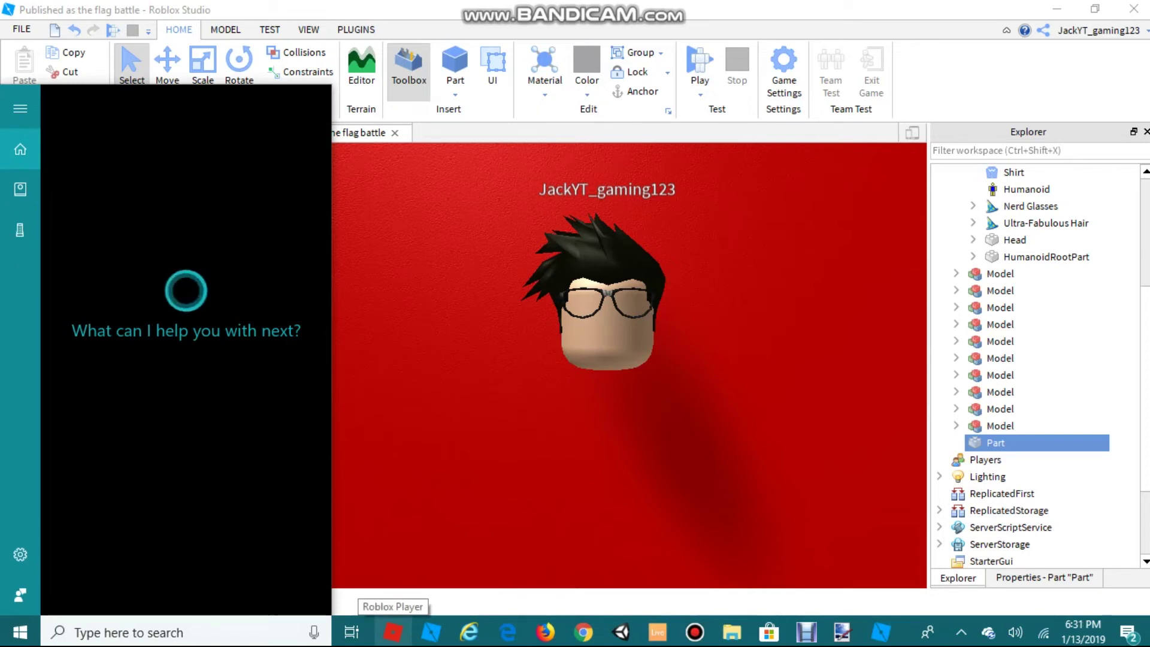
type("snip")
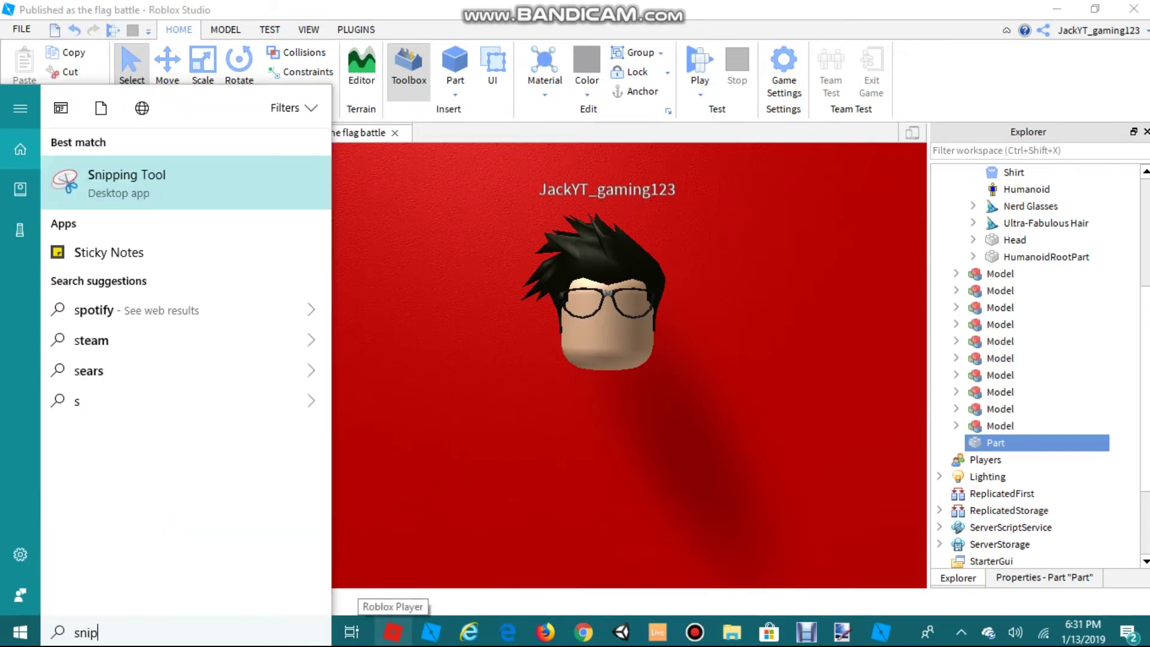
type("ping")
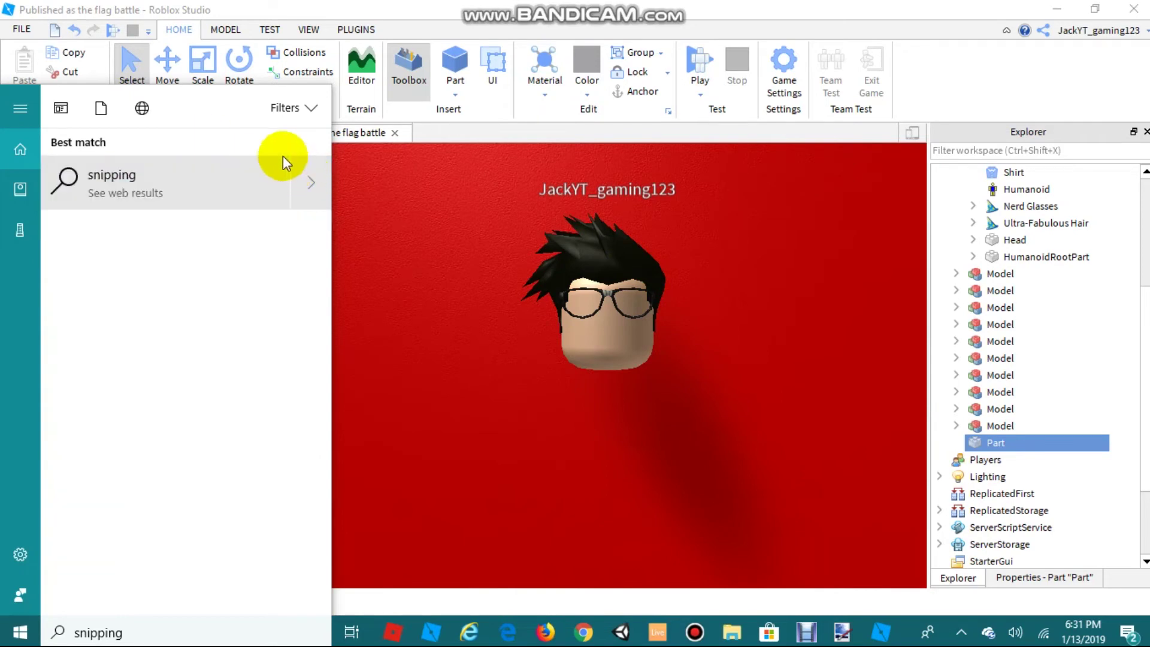
left_click(487, 117)
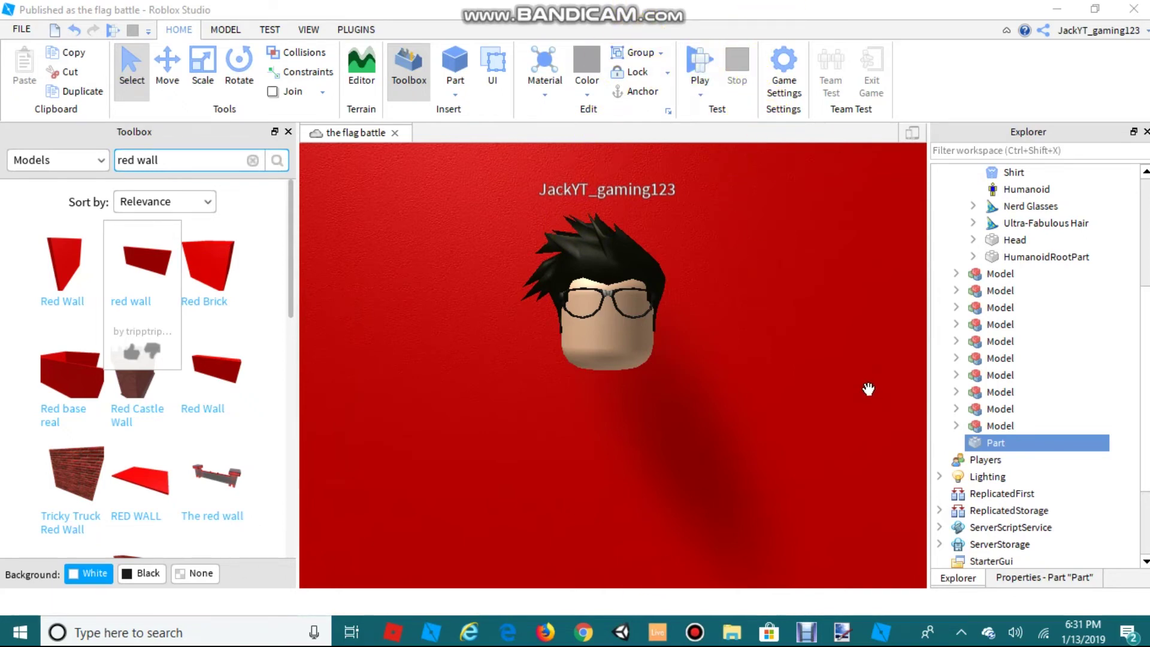
- Centre the floating head in the view, then search Windows for "snipping tool" and open Snipping Tool
right_click_drag(869, 390, 869, 390)
left_click(159, 630)
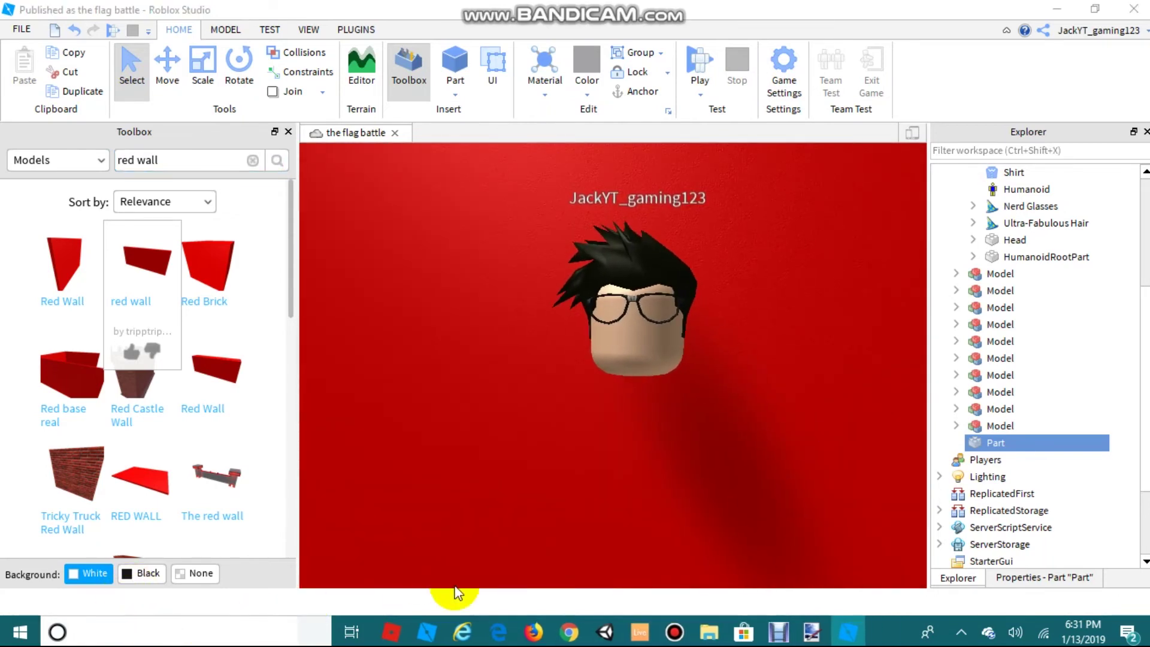
type("s")
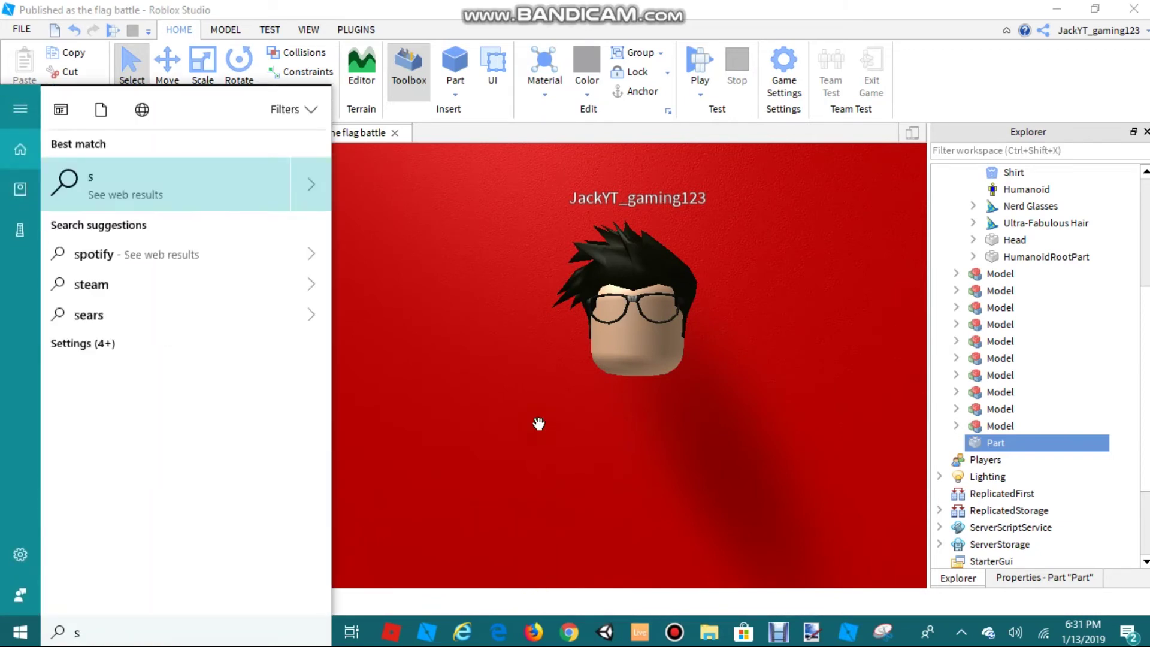
type("nipping t")
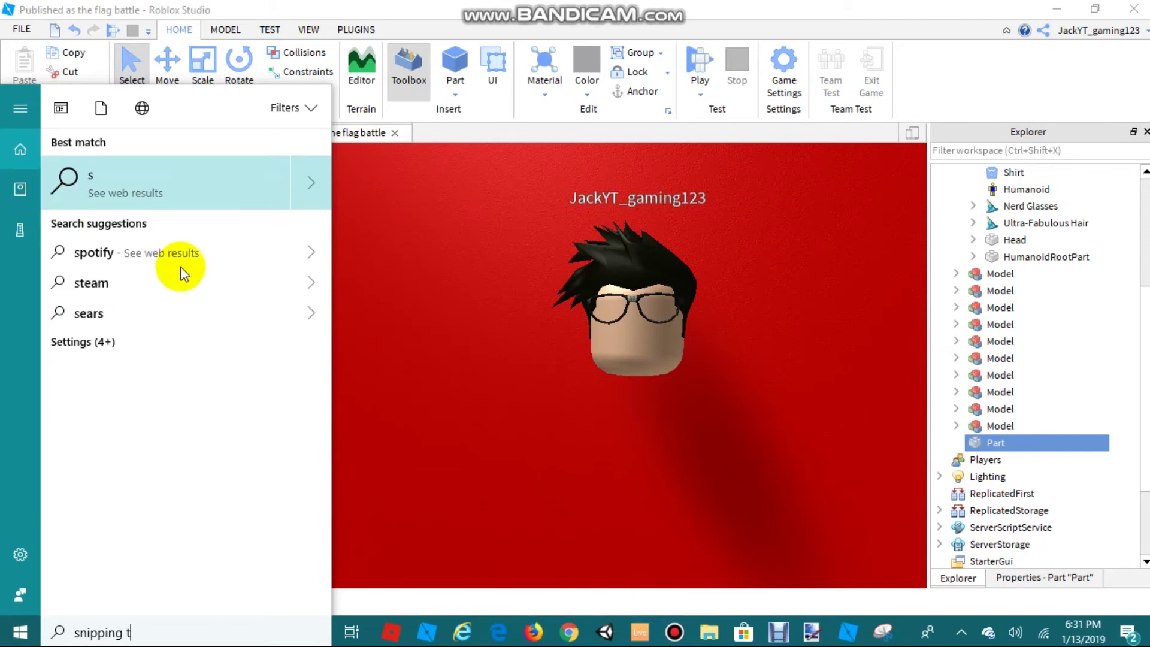
type("ool")
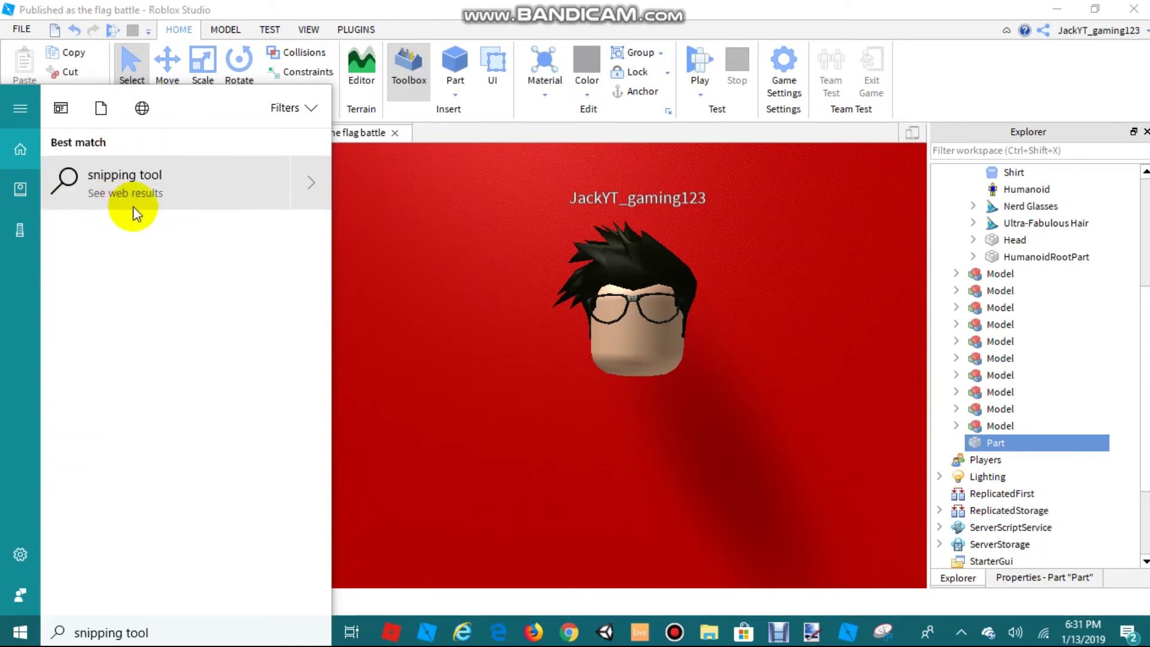
left_click(170, 217)
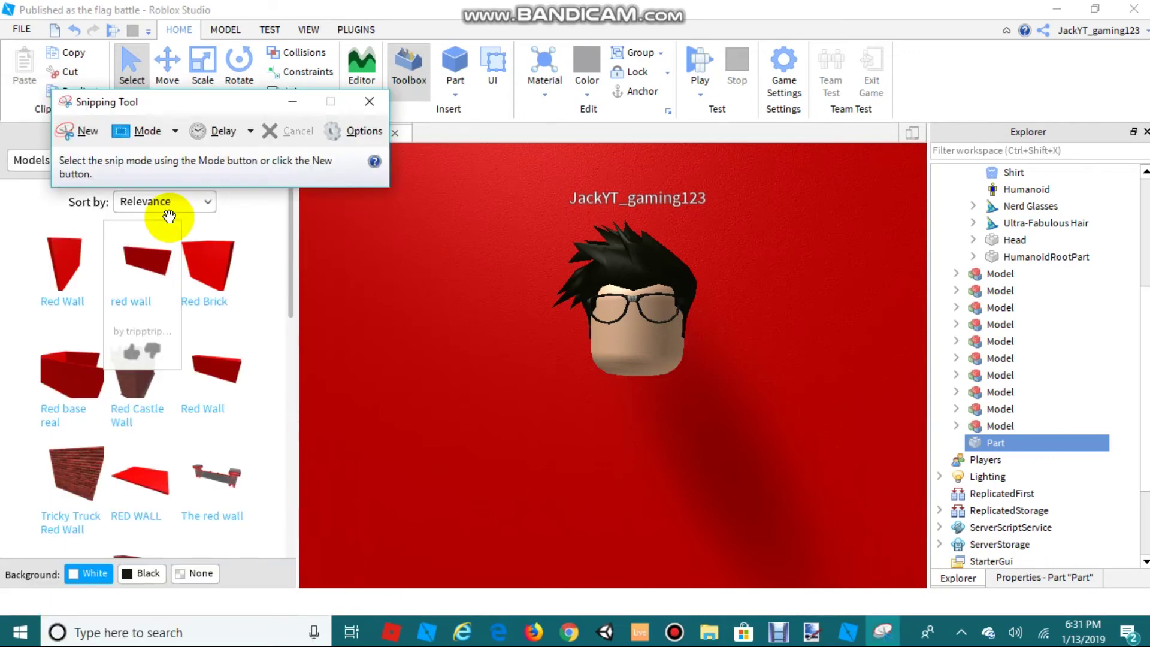
- Capture a rectangular snip of the floating head on the red wall, and retake it with the whole head and hair centred
left_click(91, 142)
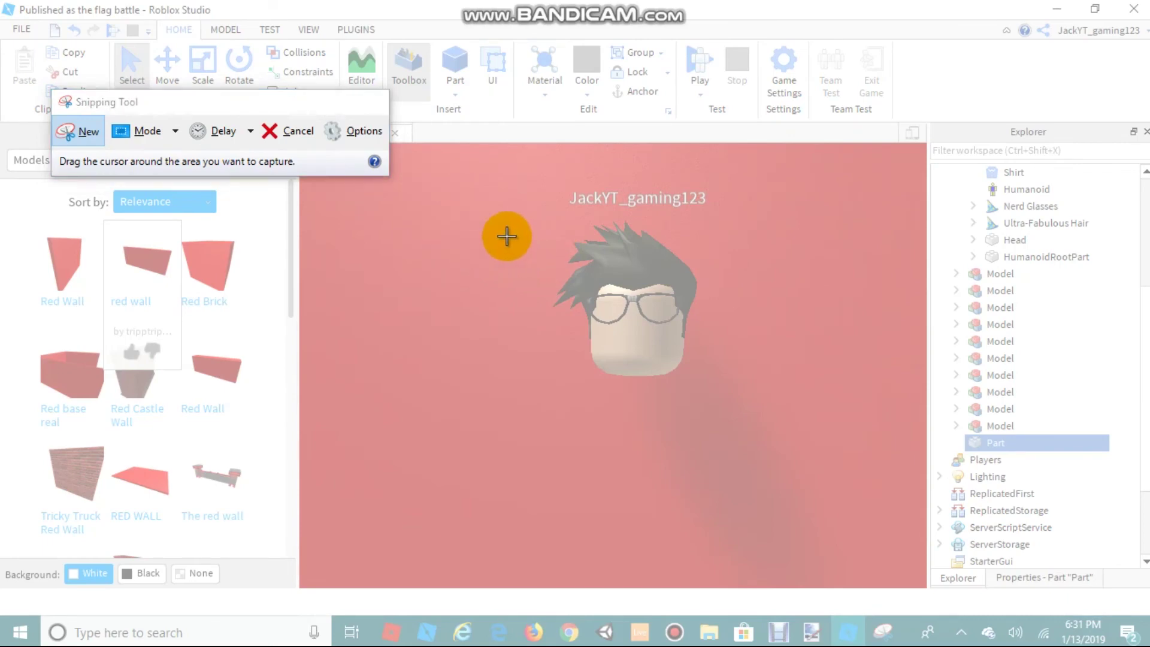
left_click_drag(443, 208, 741, 427)
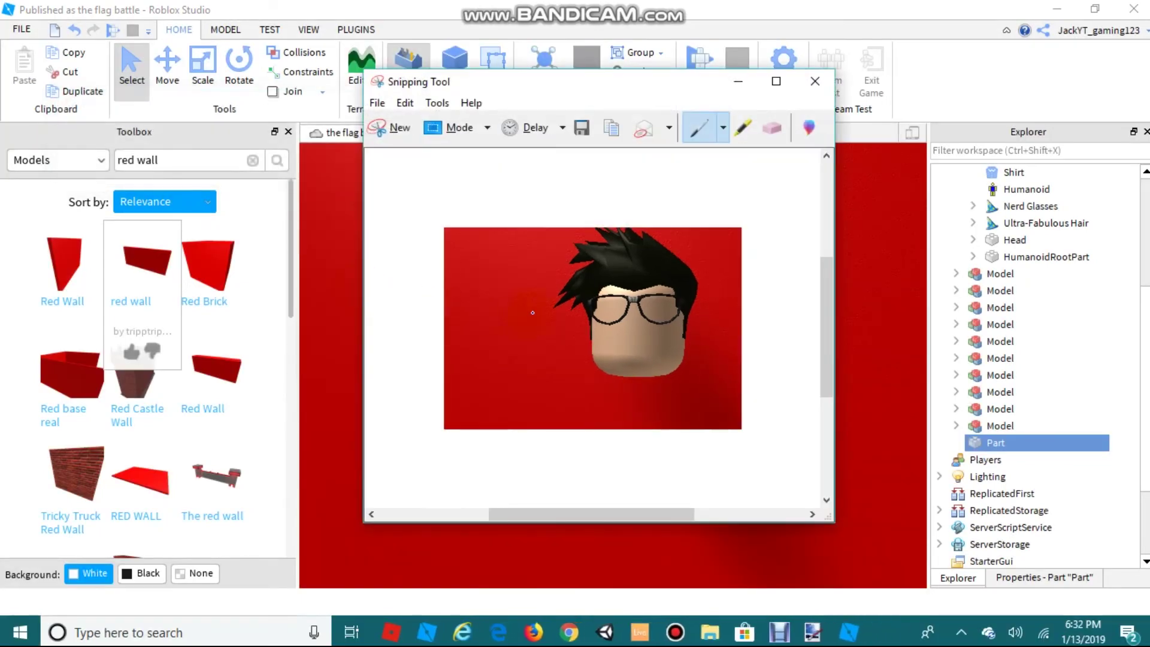
left_click(394, 113)
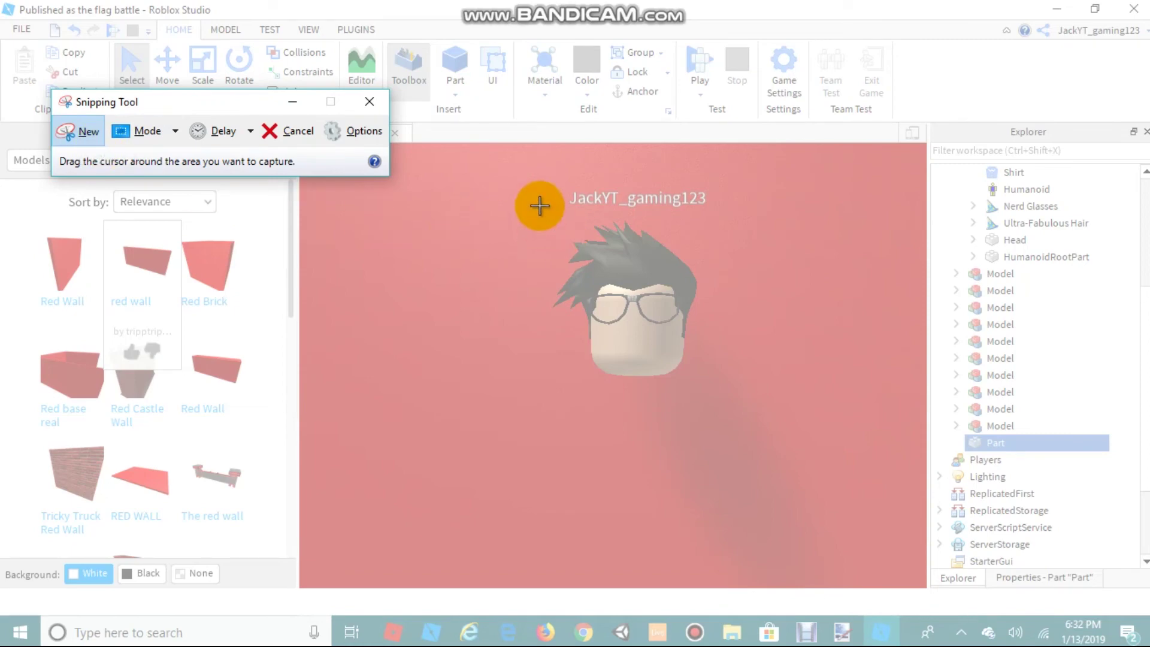
left_click_drag(526, 206, 758, 415)
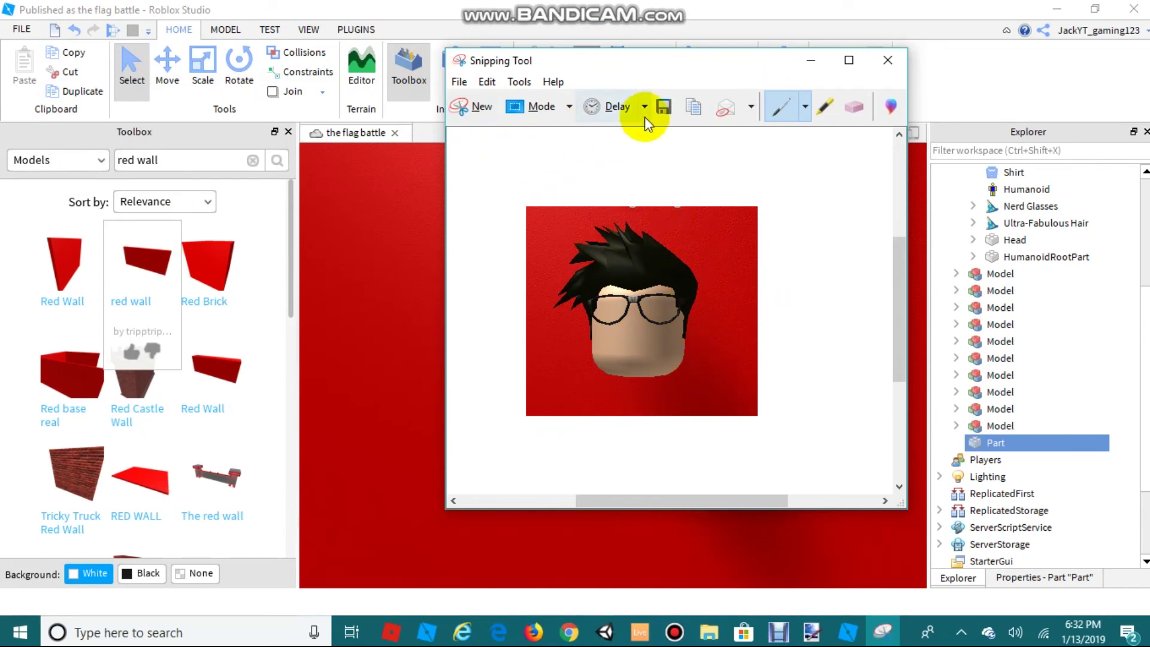
- Start saving the snip of the head, and close Snipping Tool without saving changes
left_click(669, 116)
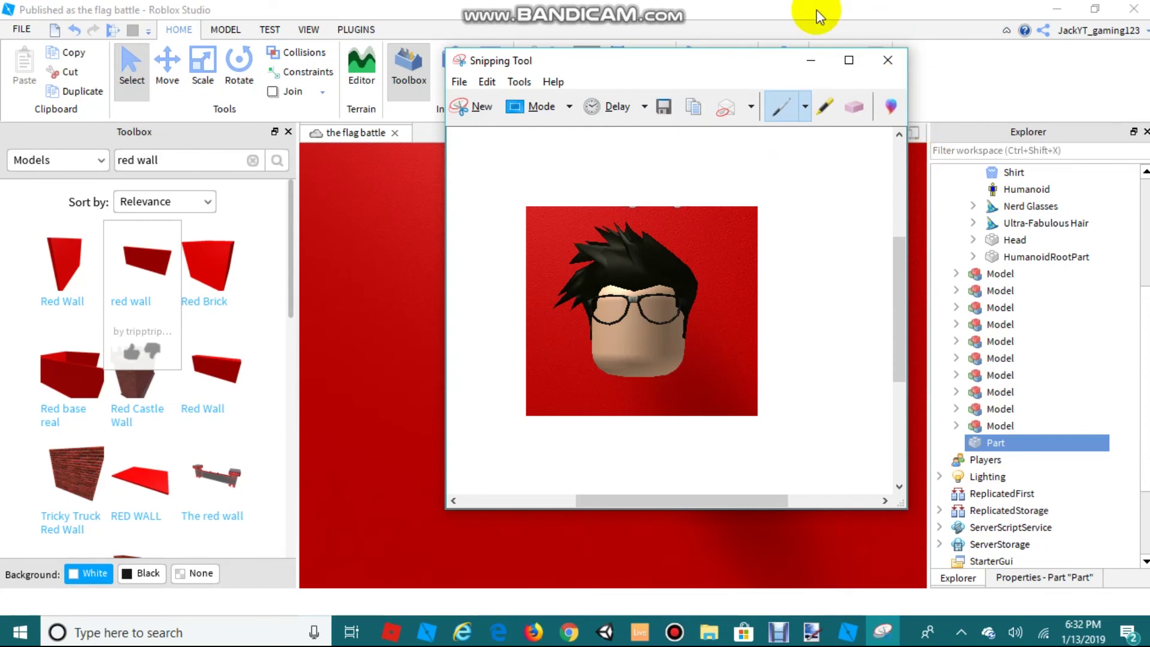
key("alt+F4")
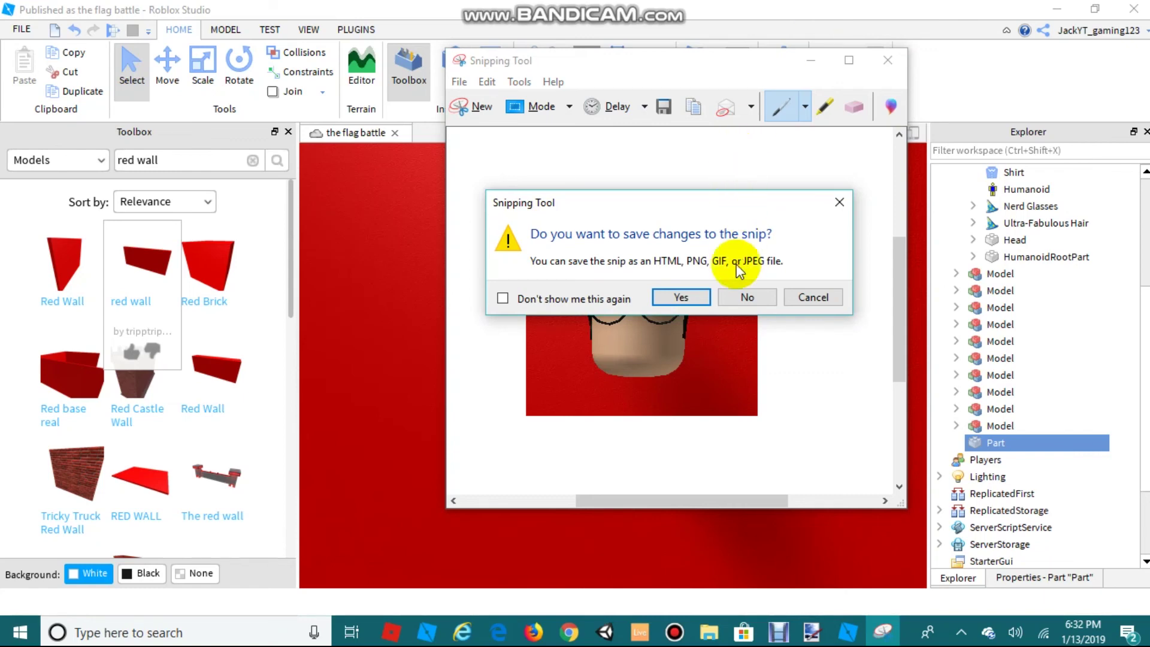
left_click(742, 300)
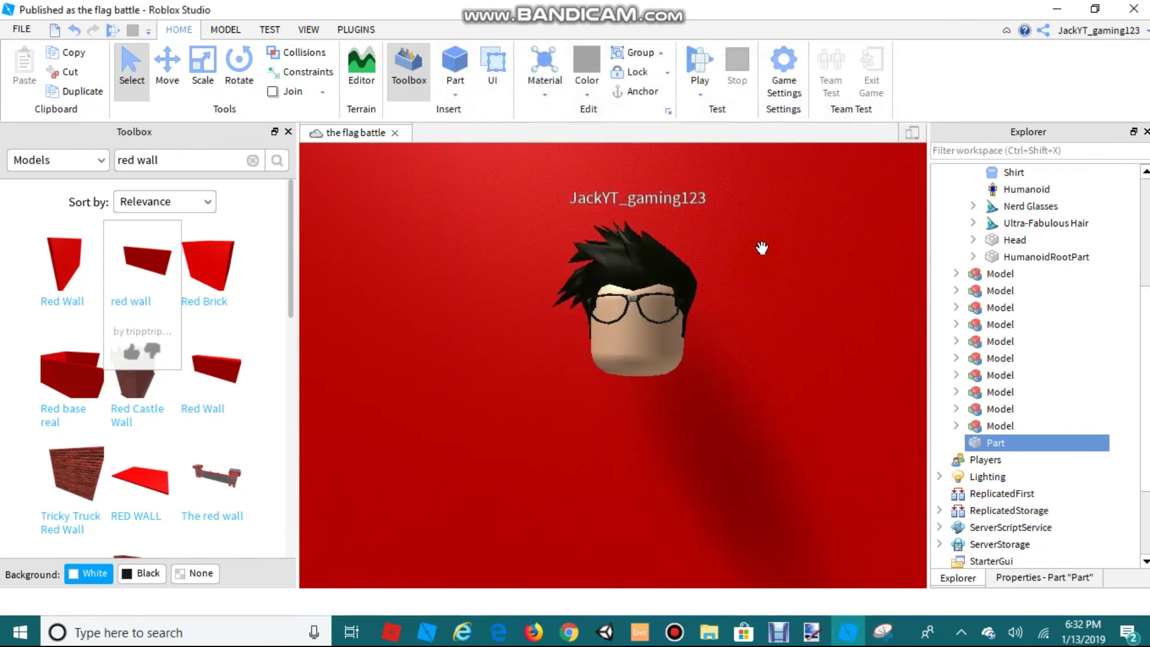